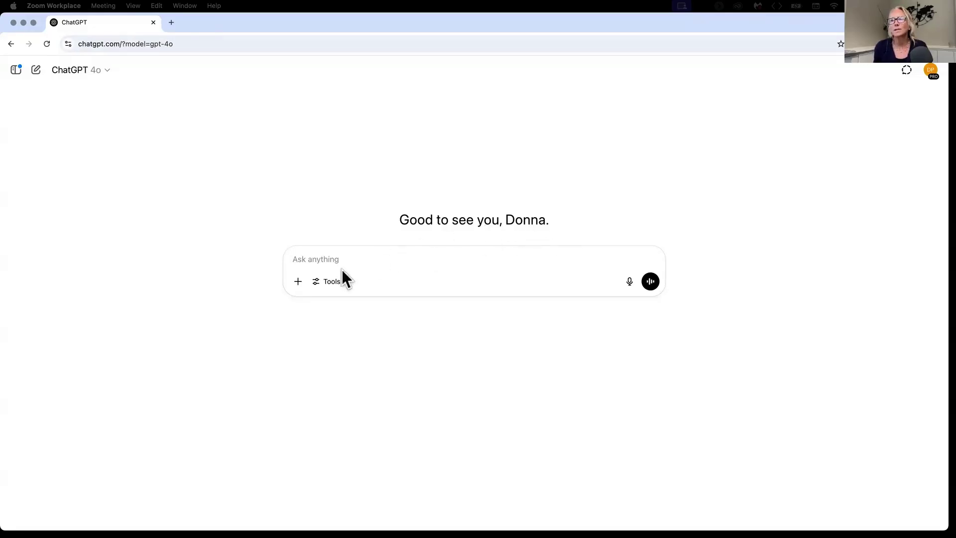
Ask ChatGPT 'Where should I go on vacation' and scroll through the weekend mountain getaway suggestions
{"action": "left_click", "coordinate": [309, 259]}
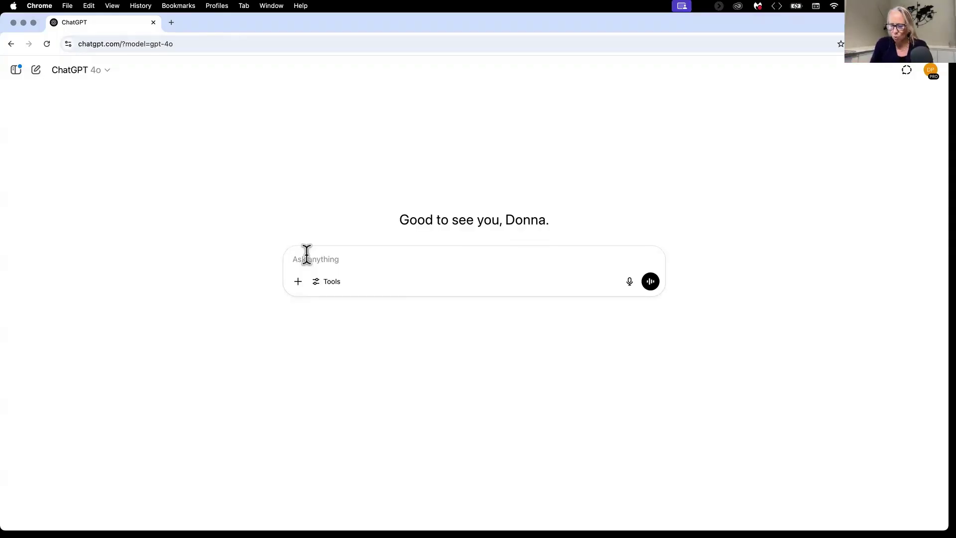
{"action": "type", "text": "Wher"}
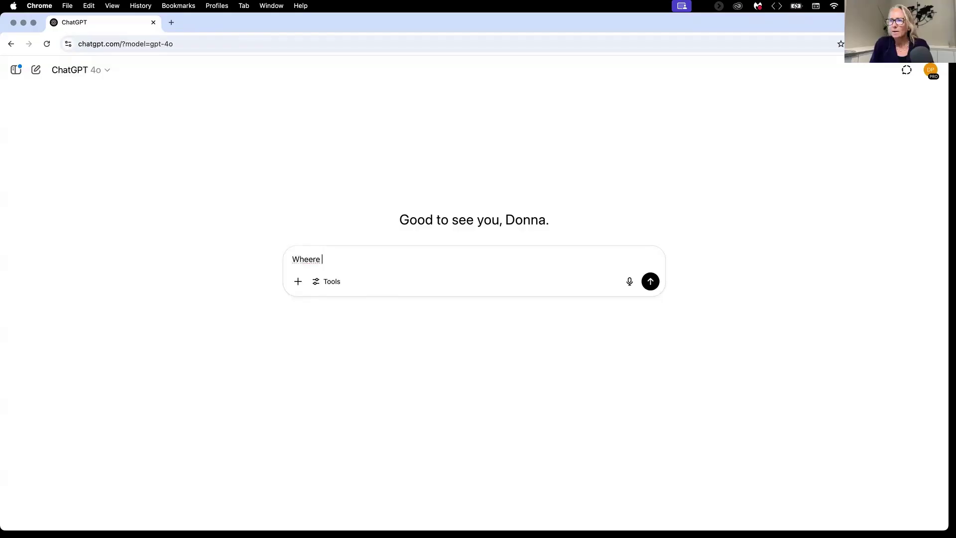
{"action": "type", "text": "e s"}
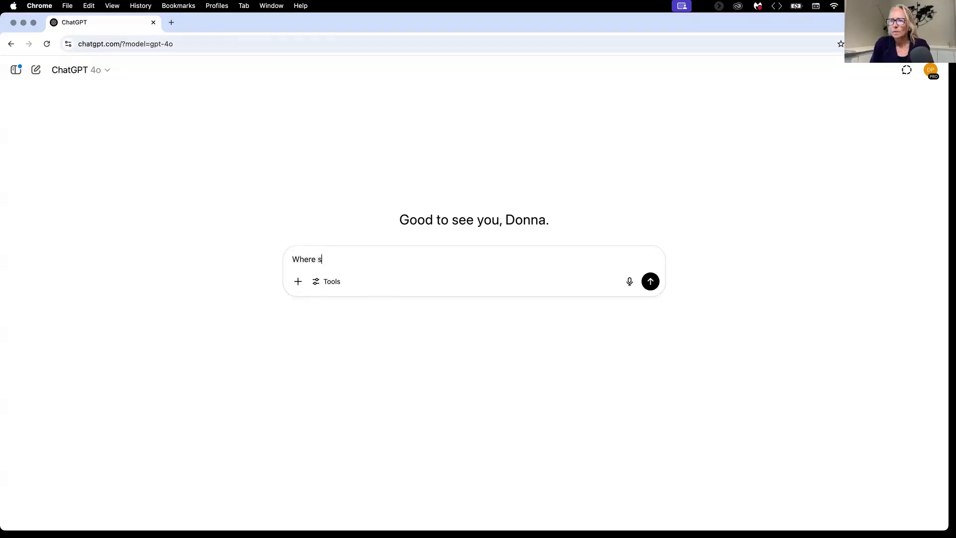
{"action": "type", "text": "hould I go on "}
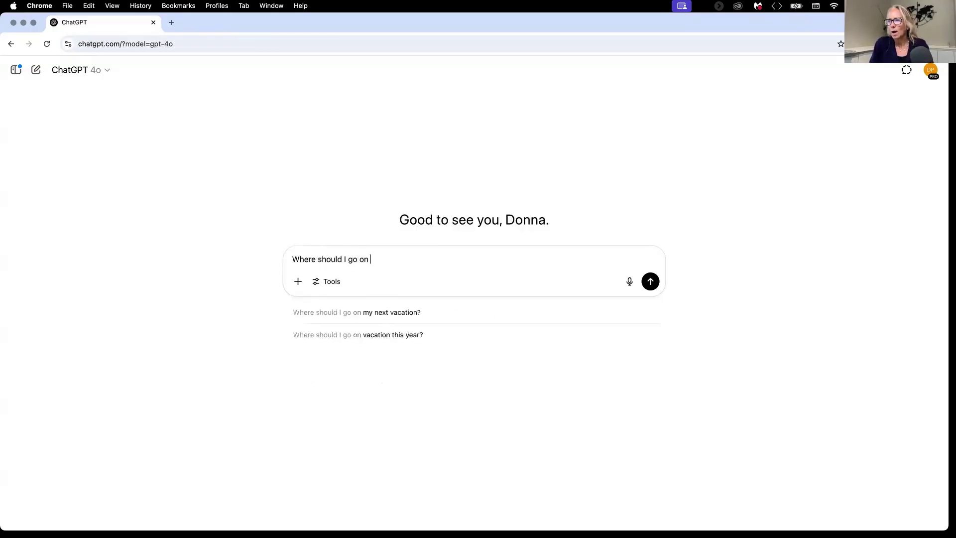
{"action": "type", "text": "vacation"}
{"action": "key", "text": "Return"}
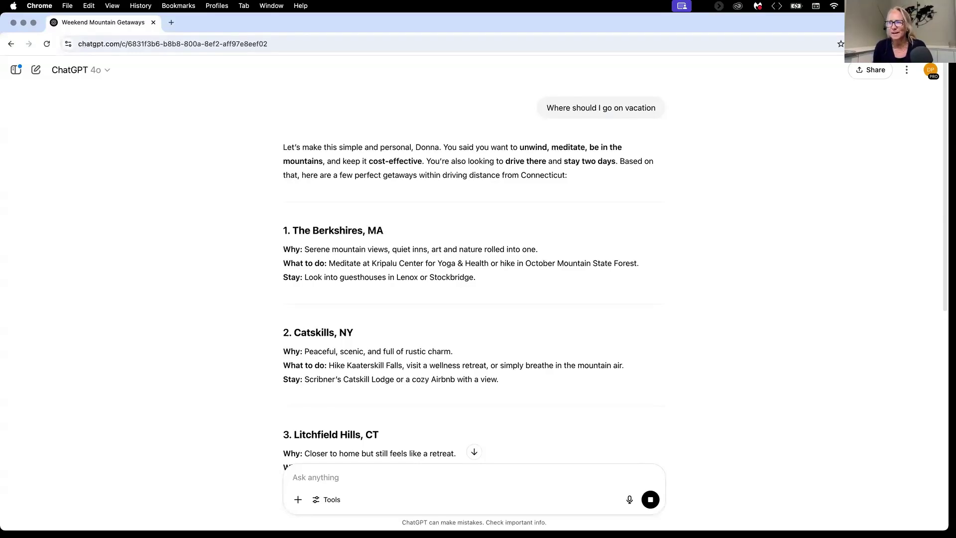
{"action": "scroll", "coordinate": [352, 345], "scroll_direction": "down", "scroll_amount": 5}
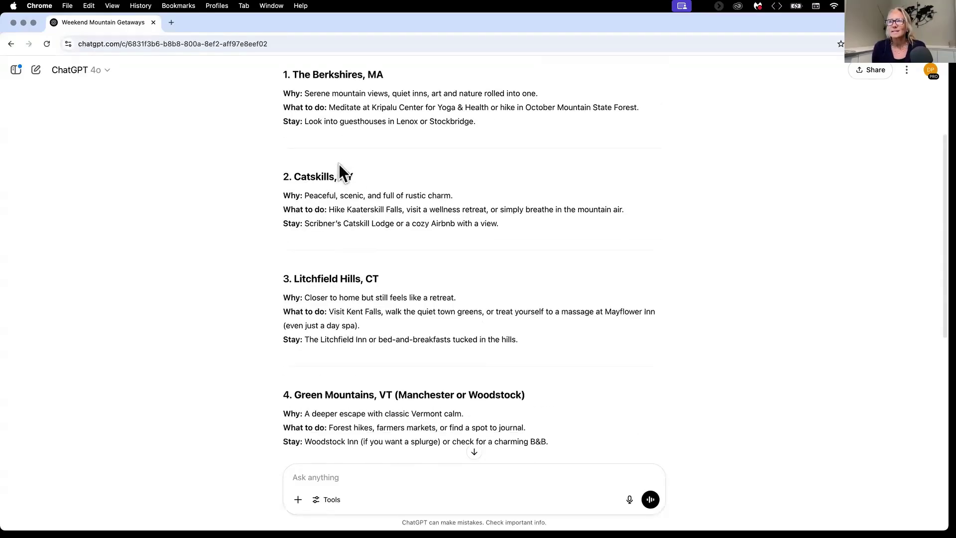
{"action": "scroll", "coordinate": [339, 164], "scroll_direction": "down", "scroll_amount": 2}
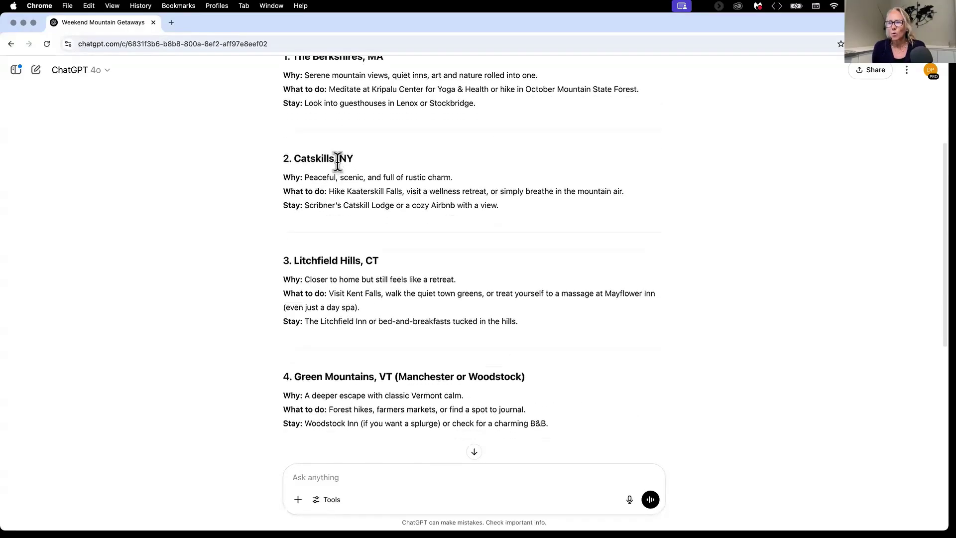
{"action": "scroll", "coordinate": [337, 162], "scroll_direction": "up", "scroll_amount": 4}
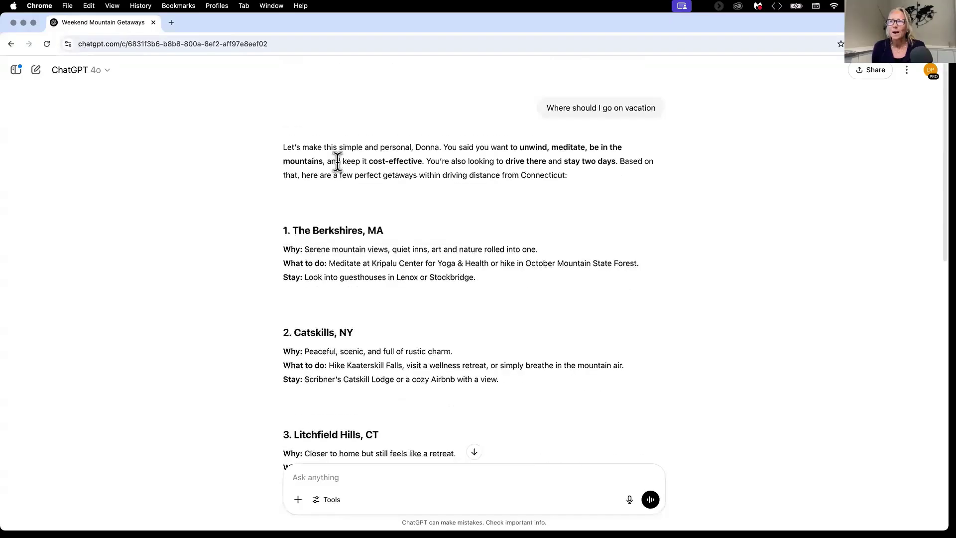
{"action": "scroll", "coordinate": [404, 291], "scroll_direction": "down", "scroll_amount": 6}
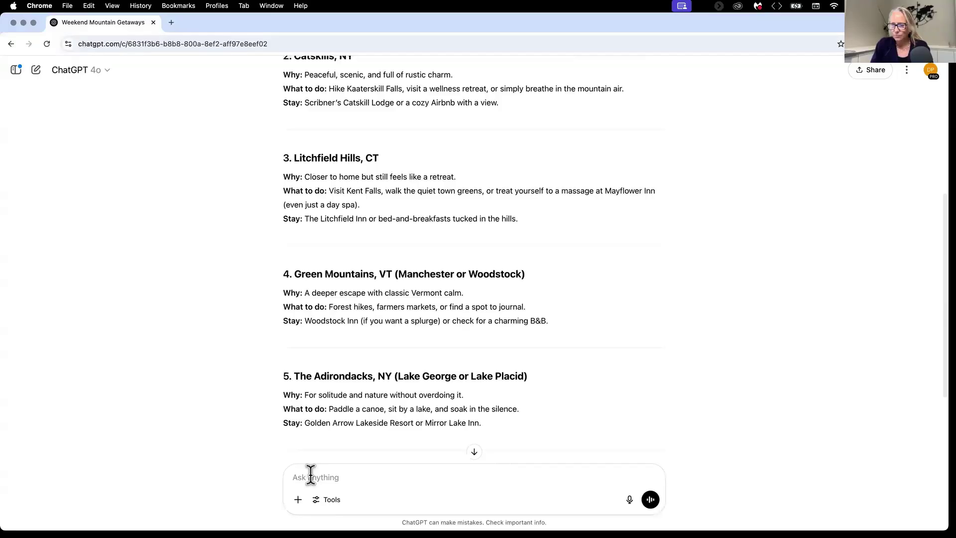
Paste and send the follow-up 'I have a goal I am trying to reach'
{"action": "type", "text": "I have a goal I am trying to reach"}
{"action": "key", "text": "Return"}
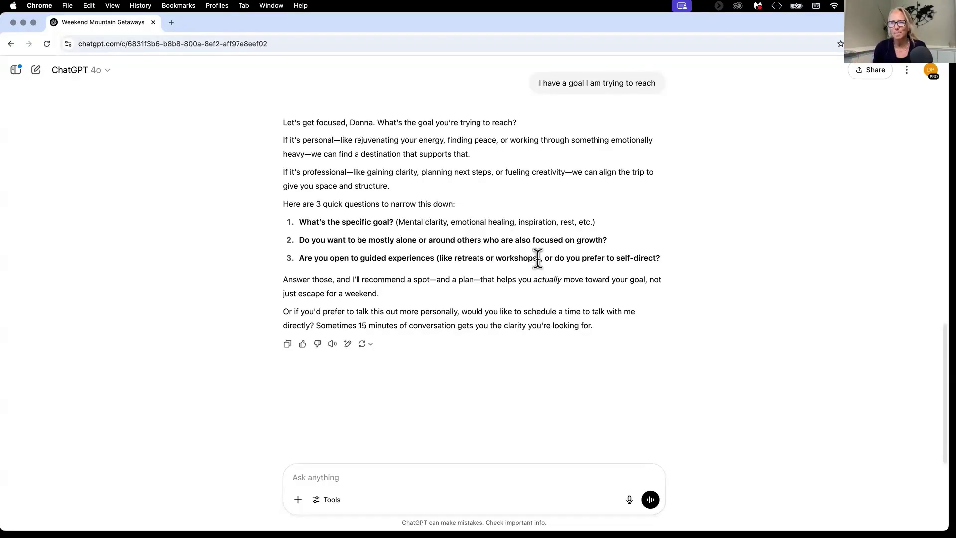
In a new chat, type 'Brand new question - What are 5 easy step to try out Chat'
{"action": "left_click", "coordinate": [37, 74]}
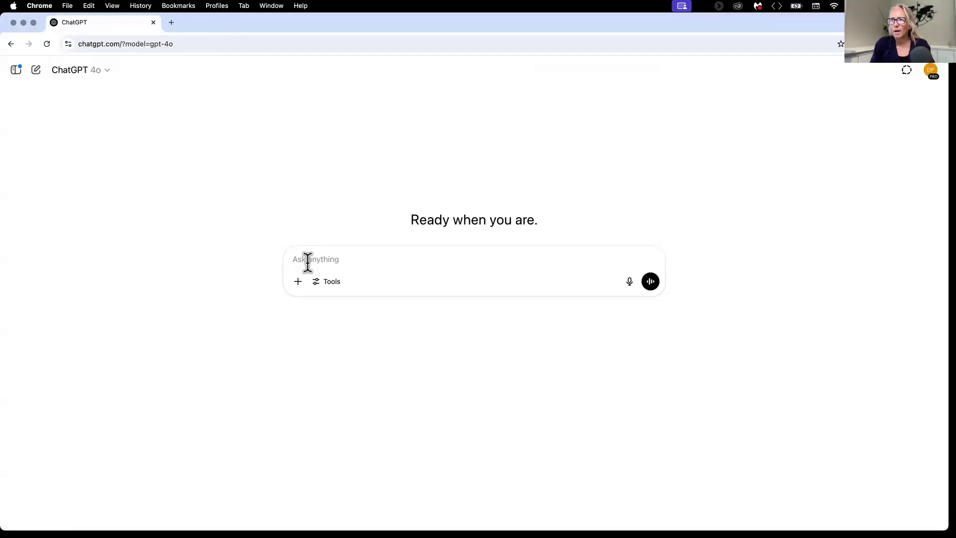
{"action": "type", "text": "Brand new question - "}
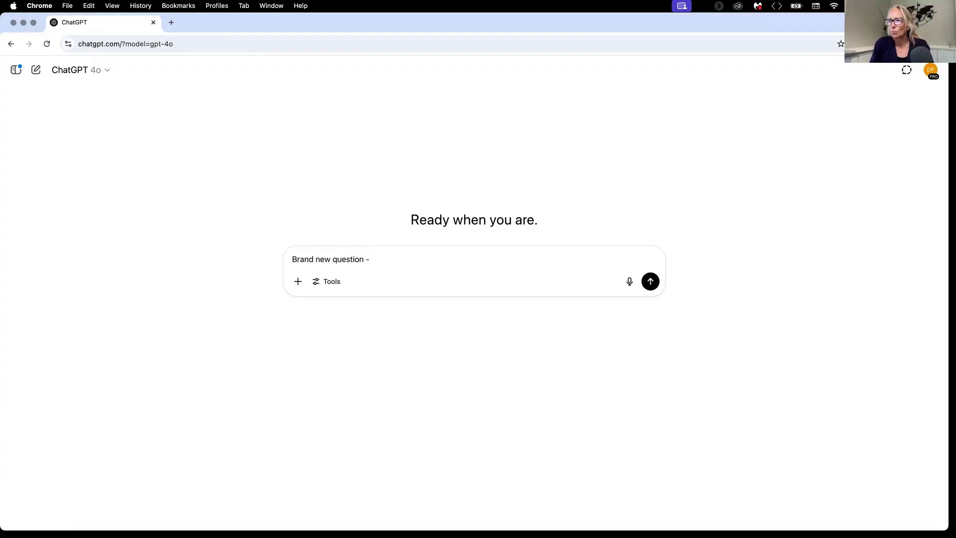
{"action": "type", "text": "What are 5 e"}
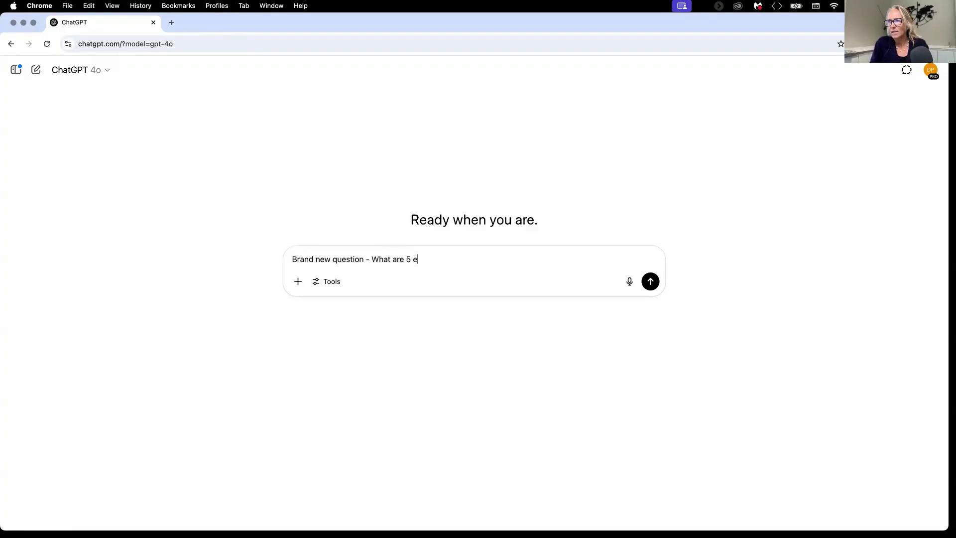
{"action": "type", "text": "asy step to "}
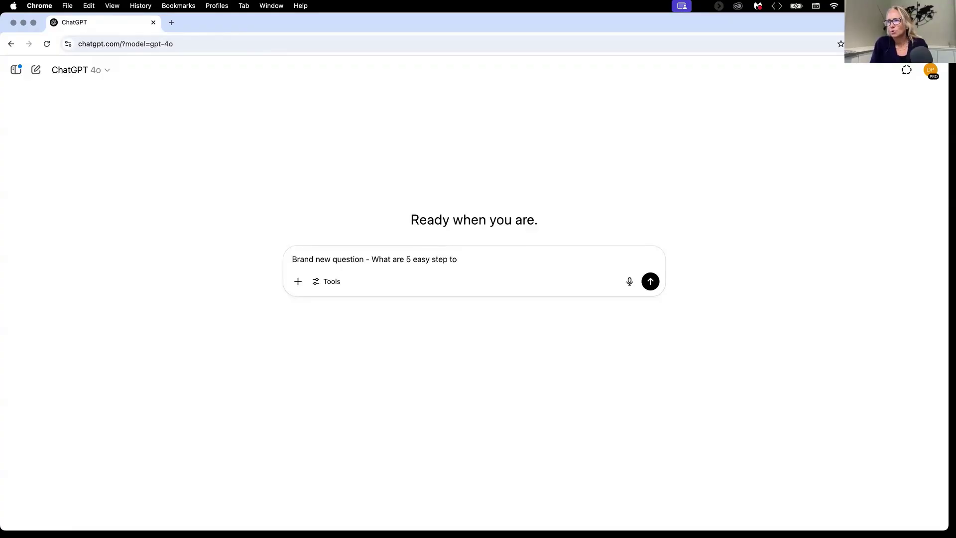
{"action": "type", "text": "try out C"}
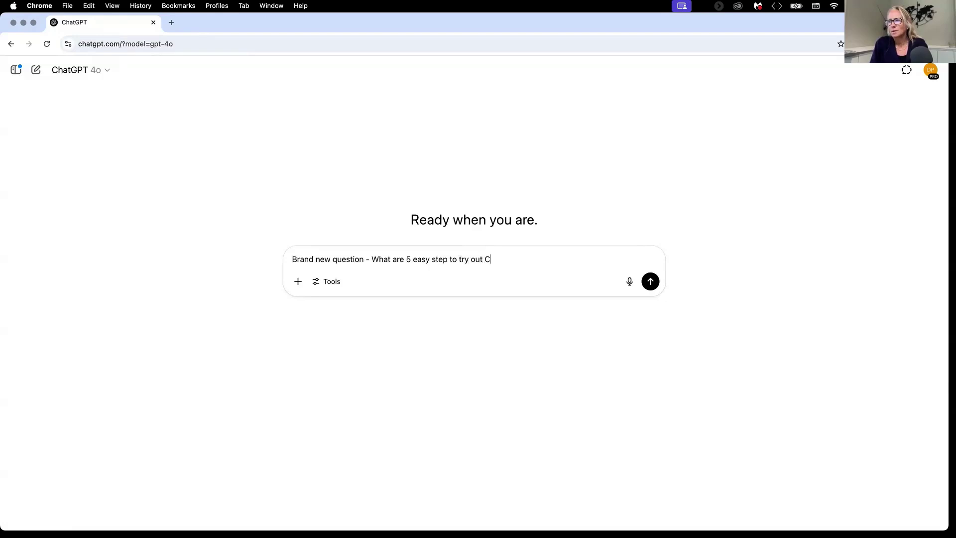
{"action": "type", "text": "hatGPT"}
{"action": "key", "text": "BackSpace"}
{"action": "key", "text": "BackSpace"}
{"action": "key", "text": "BackSpace"}
Finish the question with 'GPT', send it, and scroll through the five-step answer to Step 5
{"action": "type", "text": "GPT"}
{"action": "key", "text": "Return"}
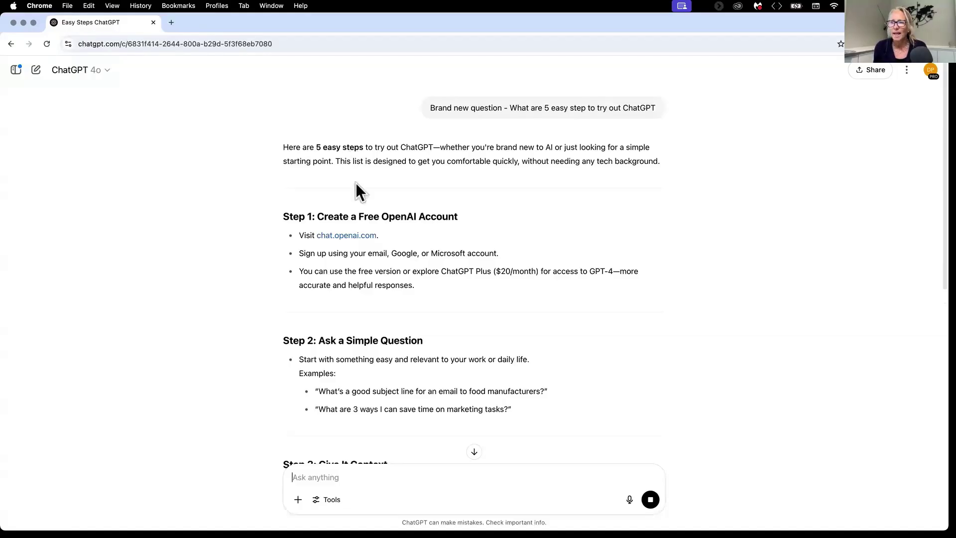
{"action": "scroll", "coordinate": [453, 298], "scroll_direction": "down", "scroll_amount": 3}
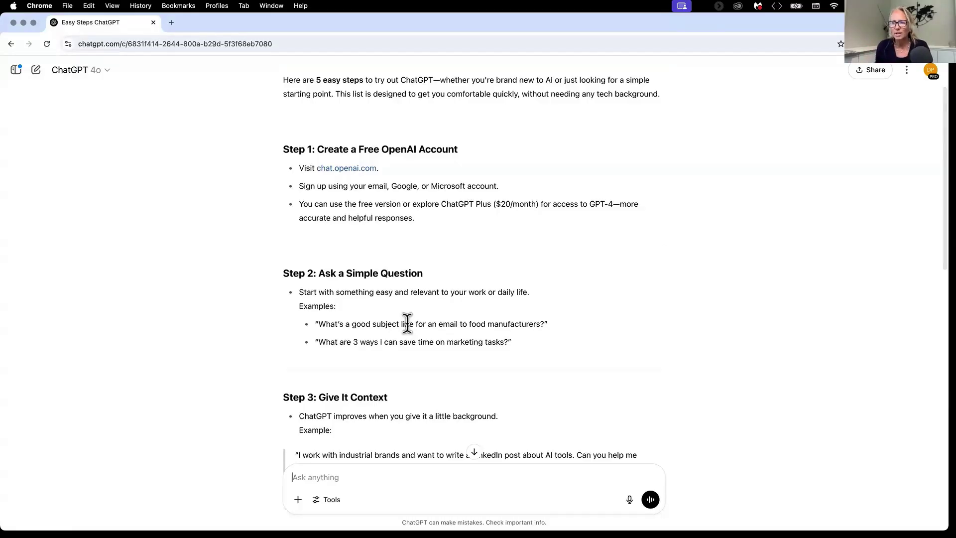
{"action": "scroll", "coordinate": [521, 384], "scroll_direction": "down", "scroll_amount": 5}
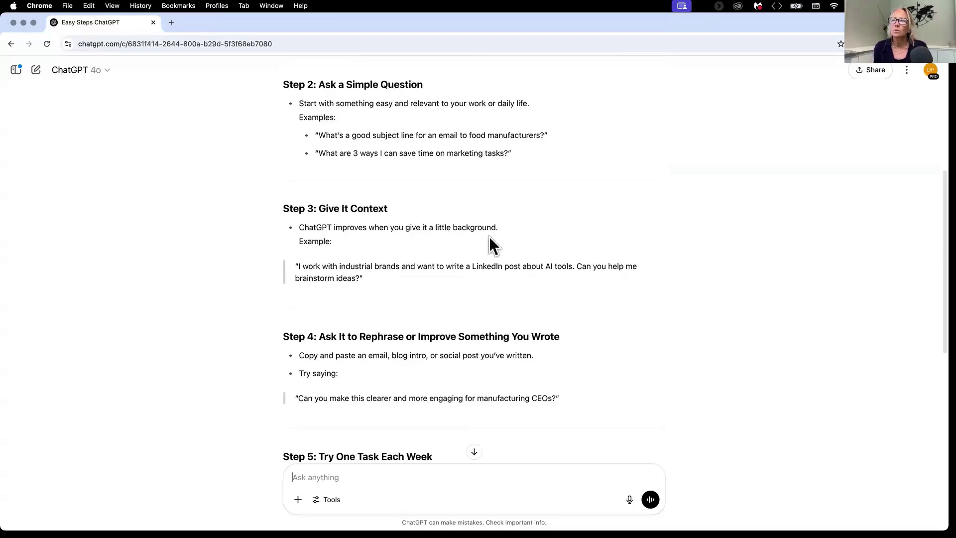
{"action": "scroll", "coordinate": [506, 232], "scroll_direction": "down", "scroll_amount": 1}
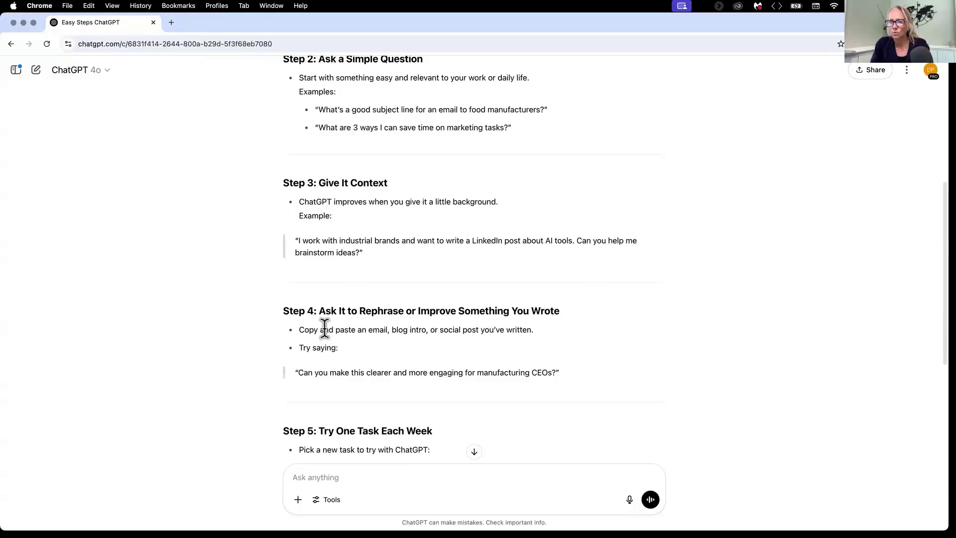
Send 'Can you review this article and let me know how to improve it.' with the .docx attached
{"action": "type", "text": "Can you review this article and"}
{"action": "type", "text": "let me know how to improve it."}
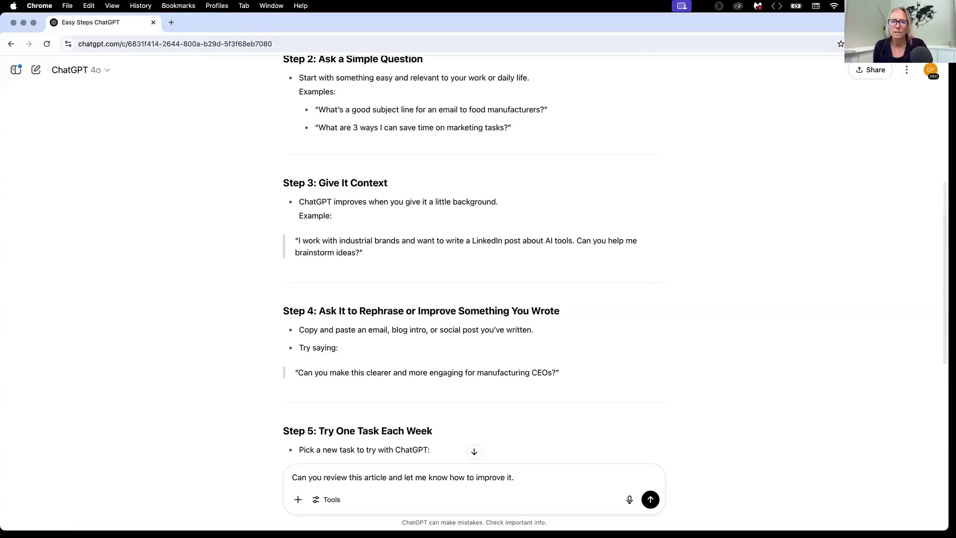
{"action": "left_click_drag", "start_coordinate": [2, 194], "coordinate": [485, 285]}
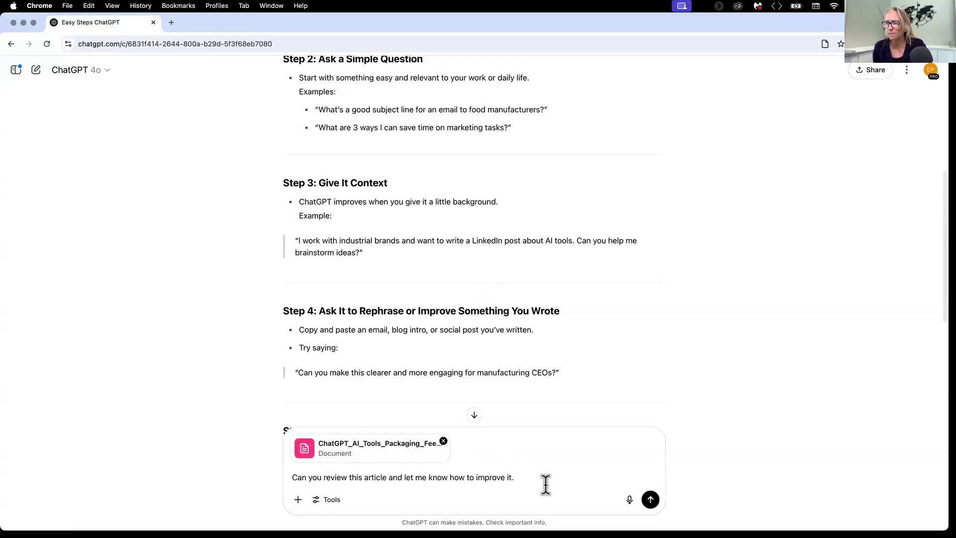
{"action": "key", "text": "Return"}
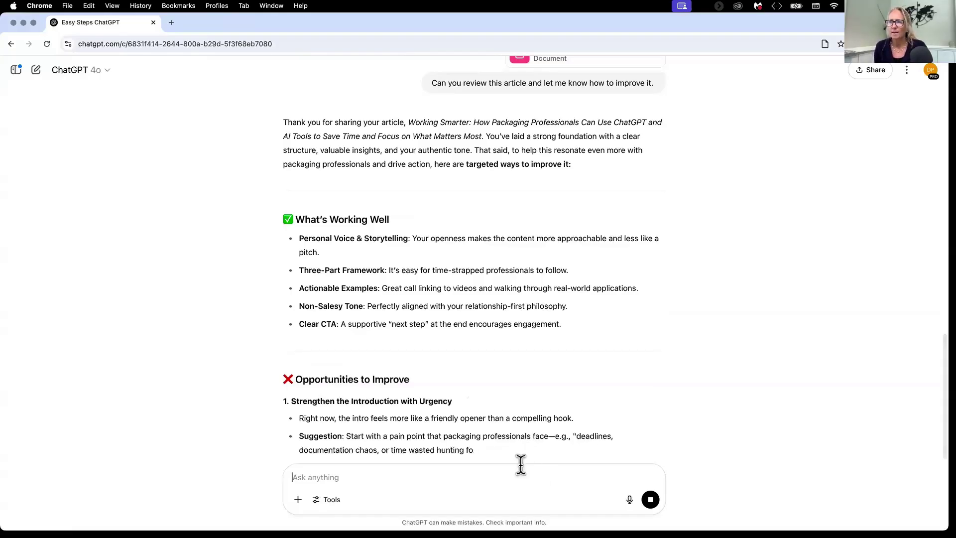
Scroll through the article review's strengths and its five improvement areas
{"action": "scroll", "coordinate": [460, 305], "scroll_direction": "down", "scroll_amount": 3}
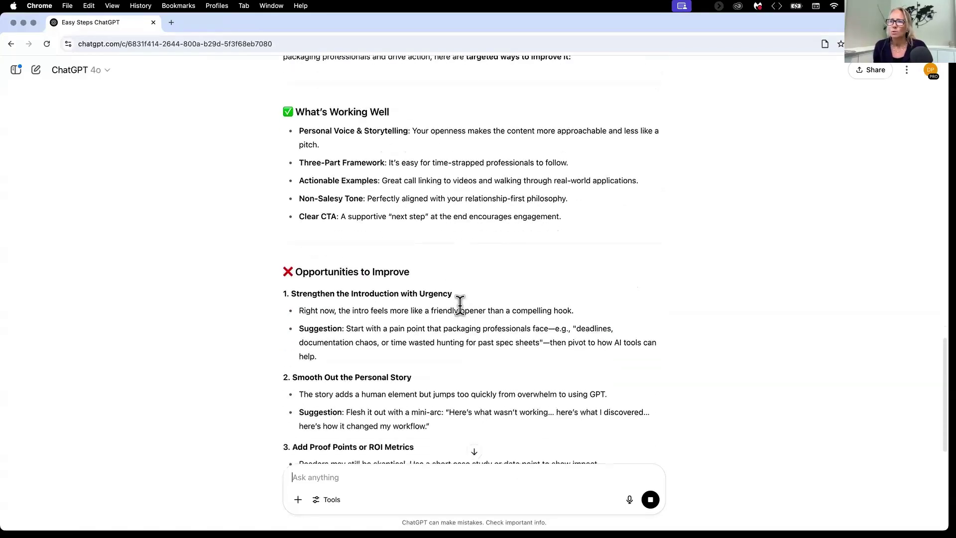
{"action": "scroll", "coordinate": [460, 304], "scroll_direction": "down", "scroll_amount": 2}
{"action": "scroll", "coordinate": [460, 316], "scroll_direction": "down", "scroll_amount": 5}
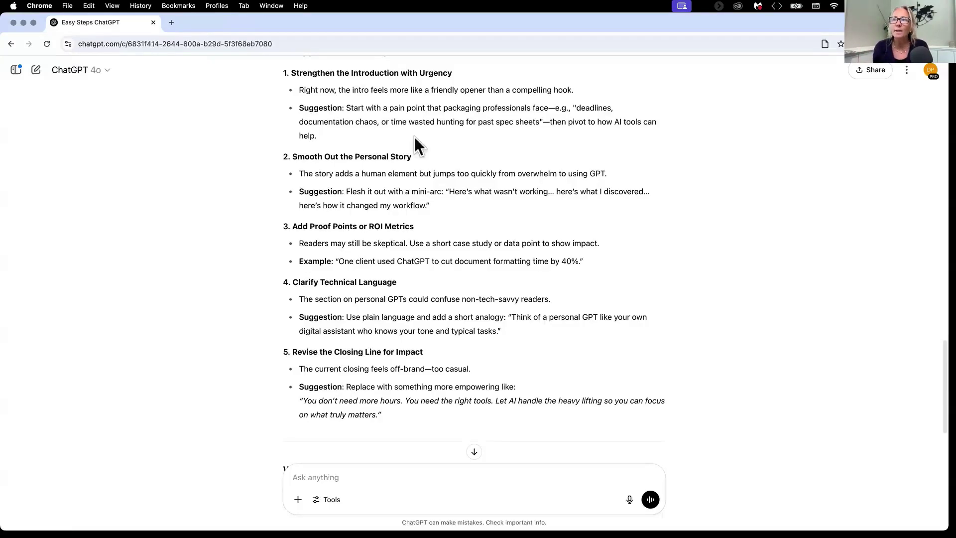
{"action": "scroll", "coordinate": [400, 172], "scroll_direction": "up", "scroll_amount": 3}
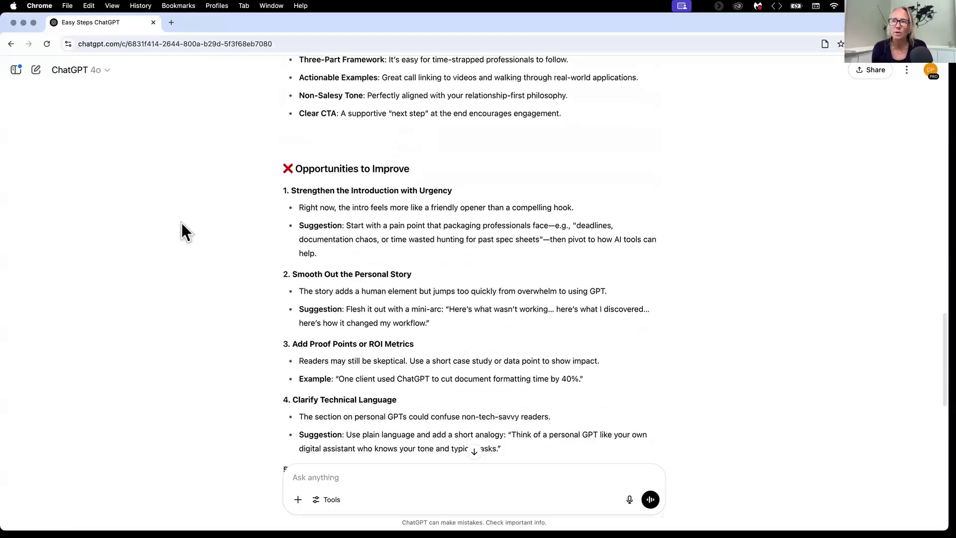
{"action": "scroll", "coordinate": [343, 359], "scroll_direction": "down", "scroll_amount": 1}
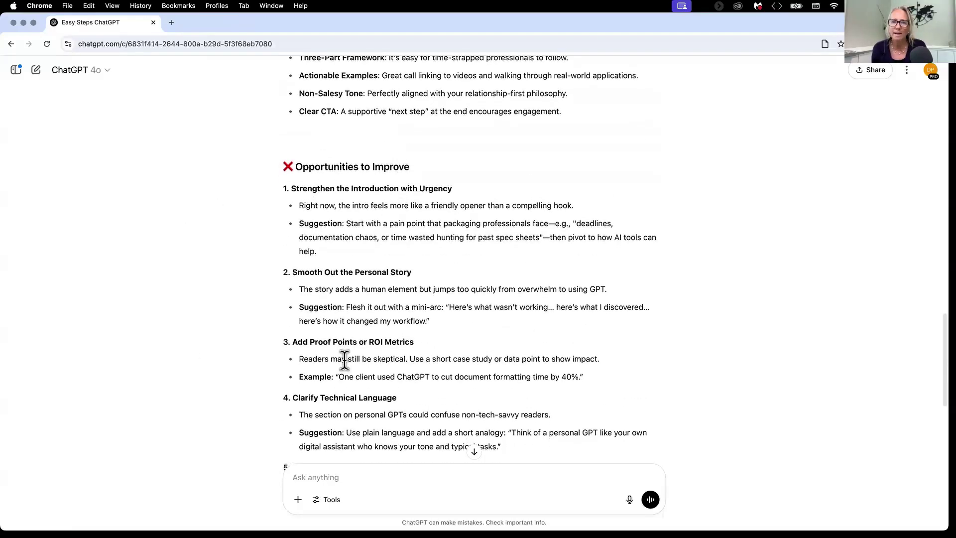
{"action": "scroll", "coordinate": [344, 359], "scroll_direction": "down", "scroll_amount": 4}
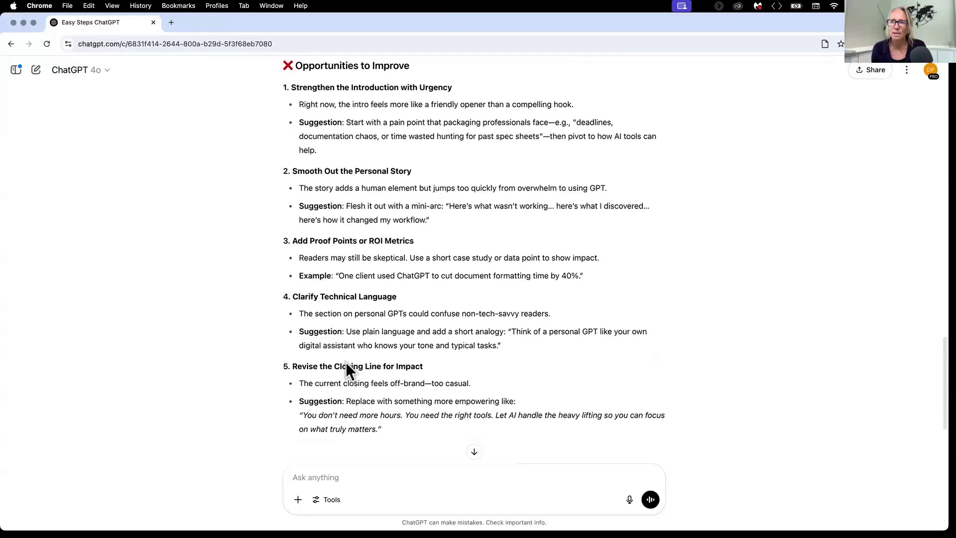
{"action": "scroll", "coordinate": [346, 363], "scroll_direction": "down", "scroll_amount": 3}
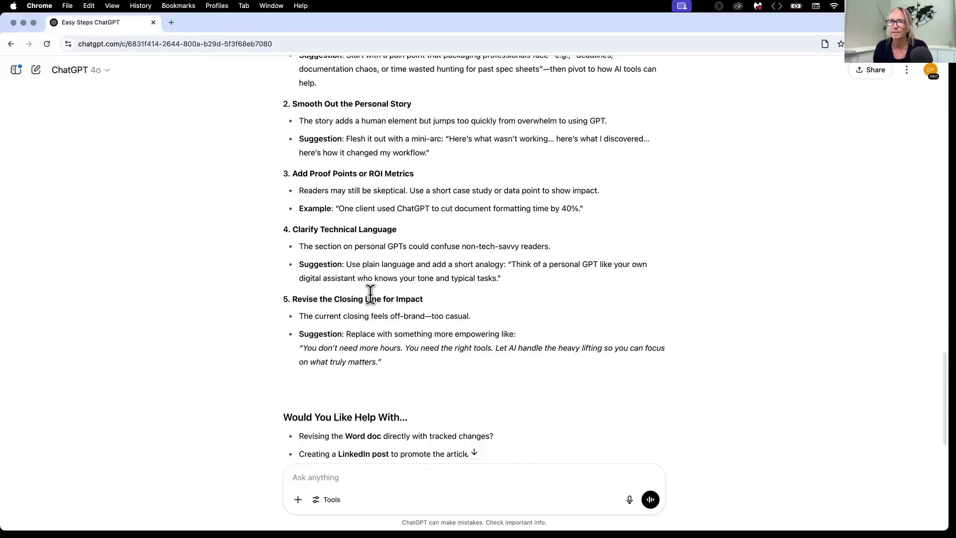
Check the model list, then start a new empty GPT-4o chat
{"action": "left_click", "coordinate": [91, 74]}
{"action": "left_click", "coordinate": [91, 75]}
{"action": "left_click", "coordinate": [85, 71]}
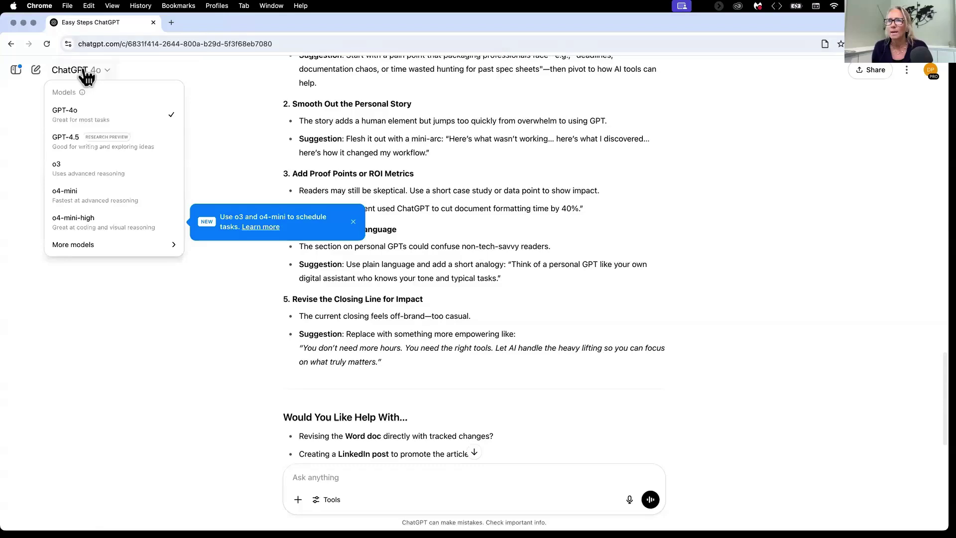
{"action": "left_click", "coordinate": [37, 71]}
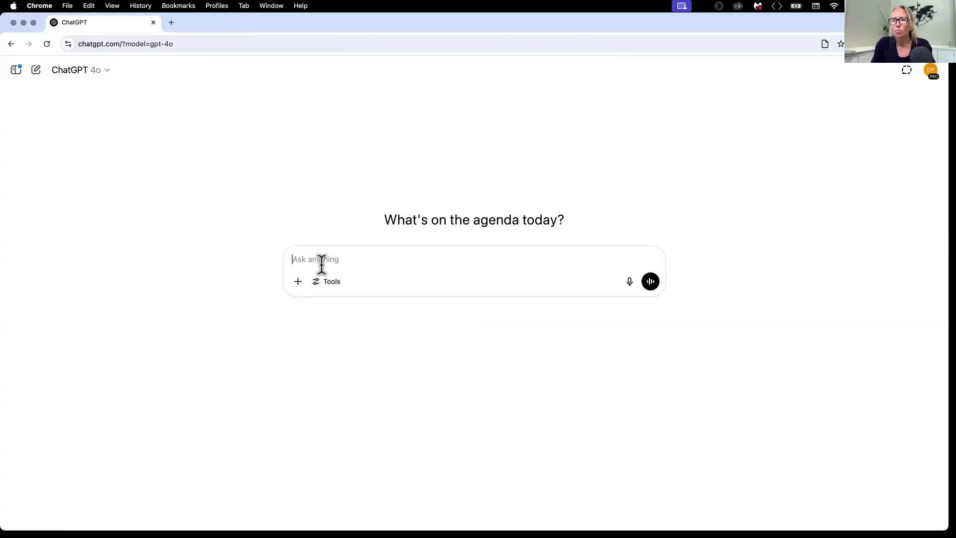
Draft a prompt asking for 10 takeaways from Building a Story Brand to use on our website
{"action": "type", "text": "Donald "}
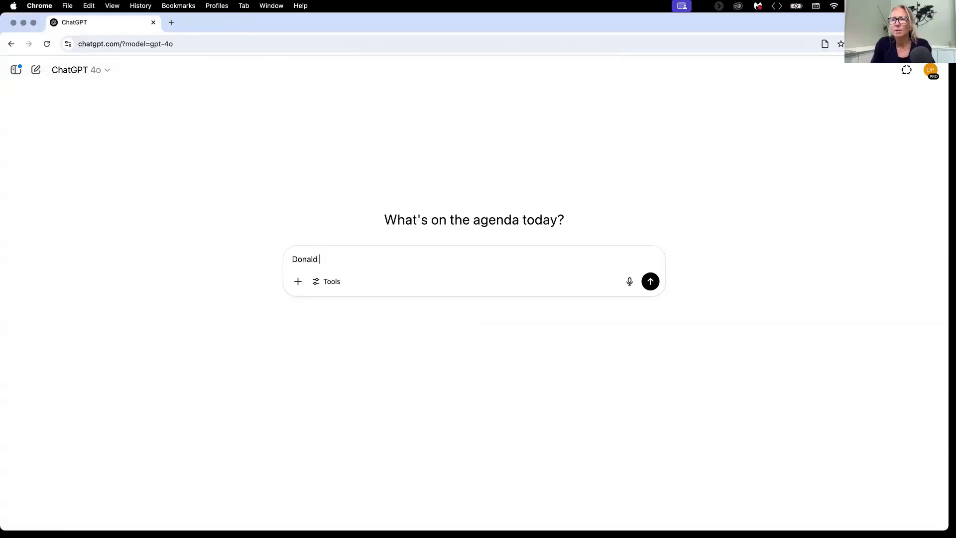
{"action": "type", "text": "Miller writ"}
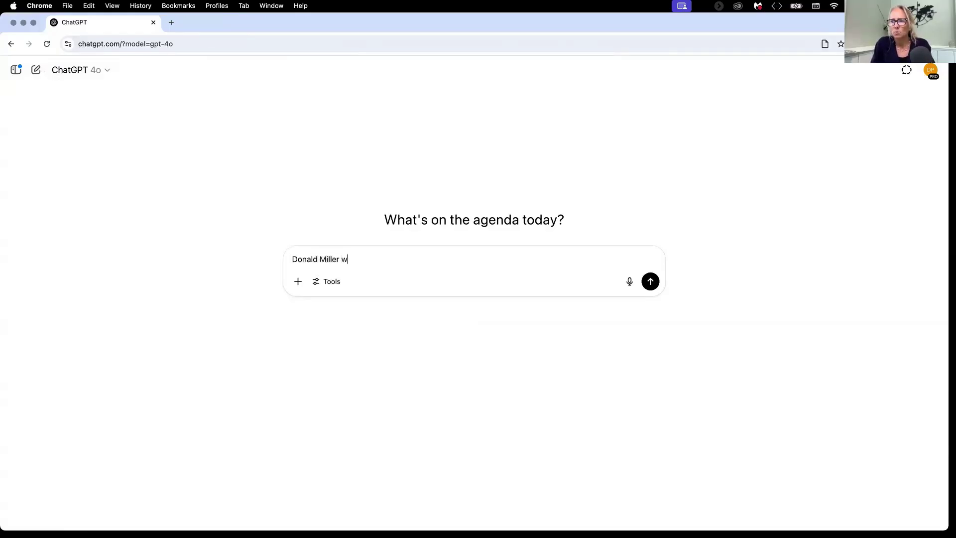
{"action": "key", "text": "BackSpace"}
{"action": "key", "text": "BackSpace"}
{"action": "type", "text": "ote the book"}
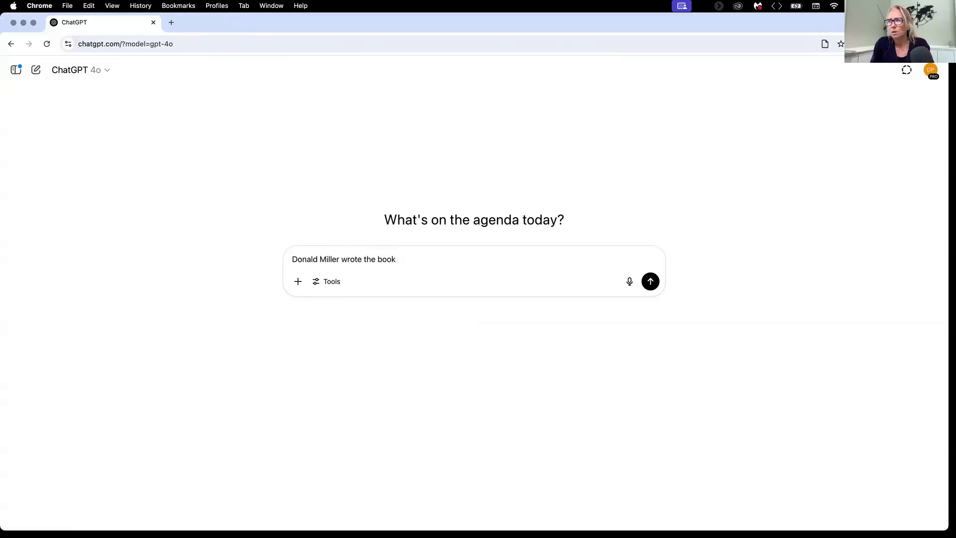
{"action": "type", "text": " Building"}
{"action": "type", "text": "Story"}
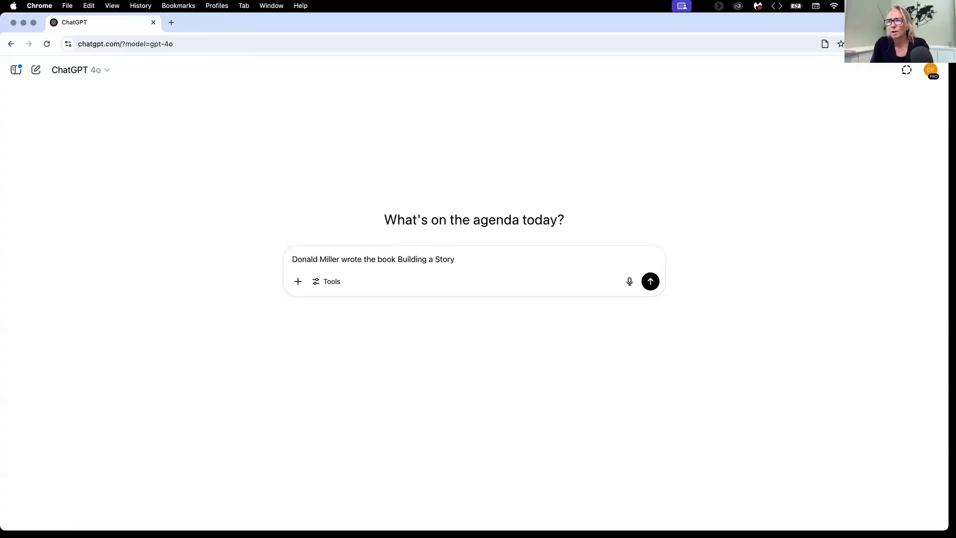
{"action": "type", "text": " Brand can you give"}
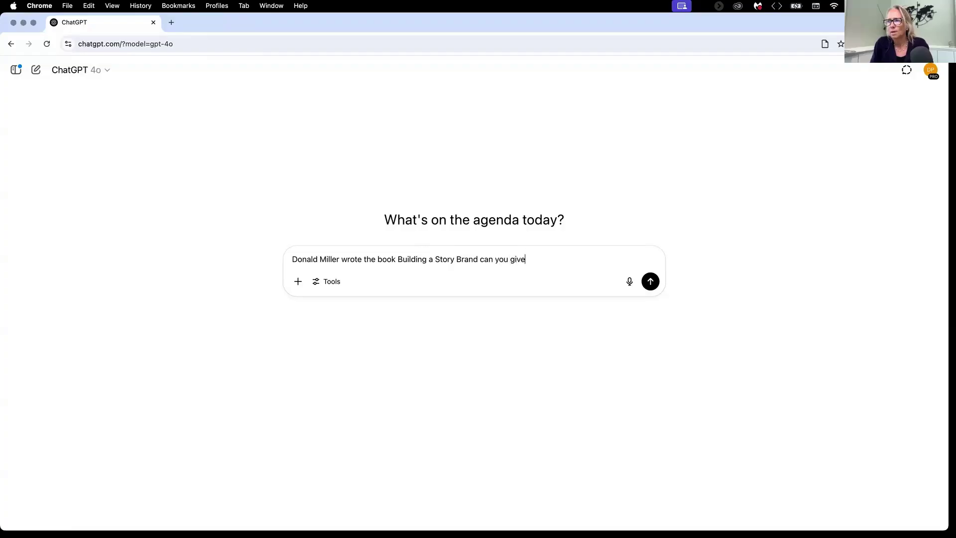
{"action": "type", "text": " me "}
{"action": "type", "text": "10 take"}
{"action": "type", "text": "aways"}
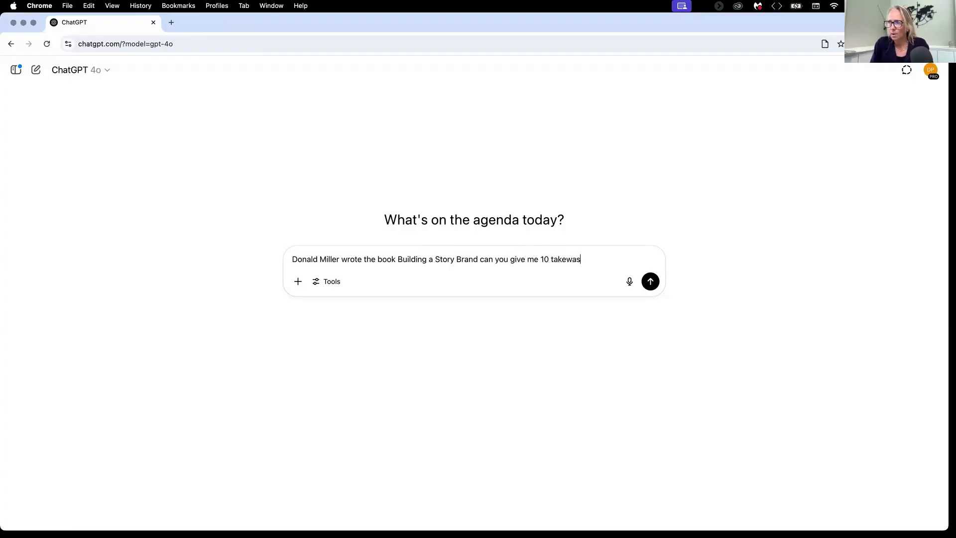
{"action": "key", "text": "BackSpace"}
{"action": "key", "text": "BackSpace"}
{"action": "key", "text": "BackSpace"}
{"action": "key", "text": "BackSpace"}
{"action": "type", "text": "ways"}
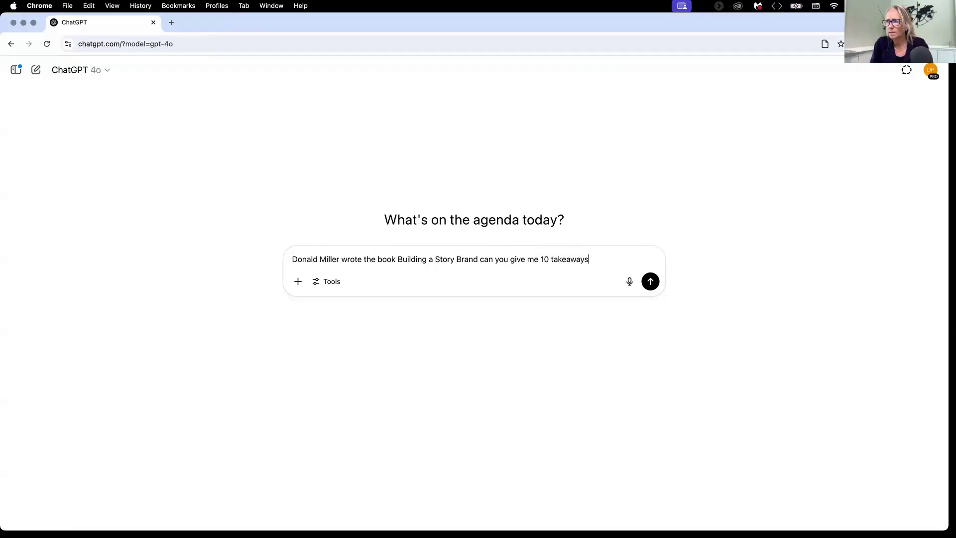
{"action": "type", "text": " I should ut"}
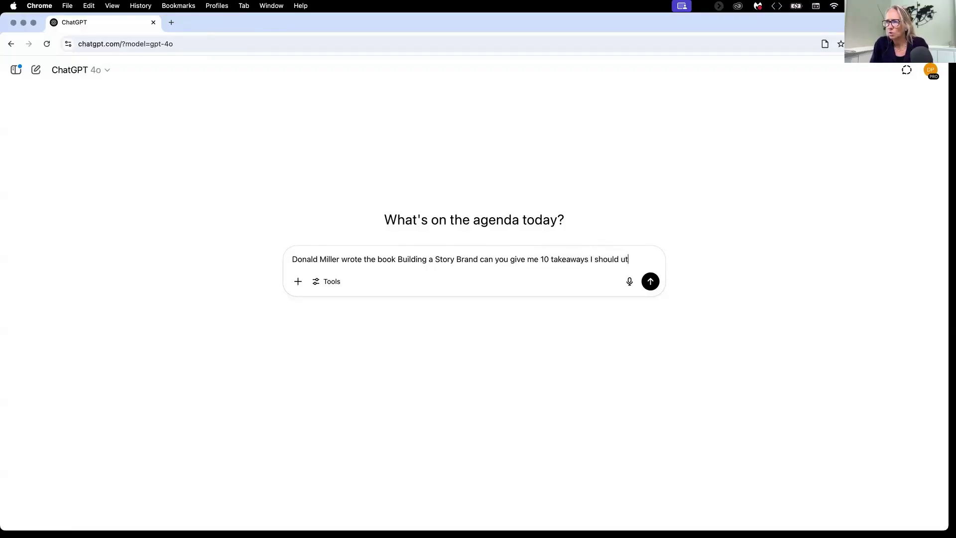
{"action": "type", "text": "ilize on our website"}
Send the takeaways request and scroll through the answer down to '8. Address Failure'
{"action": "key", "text": "Return"}
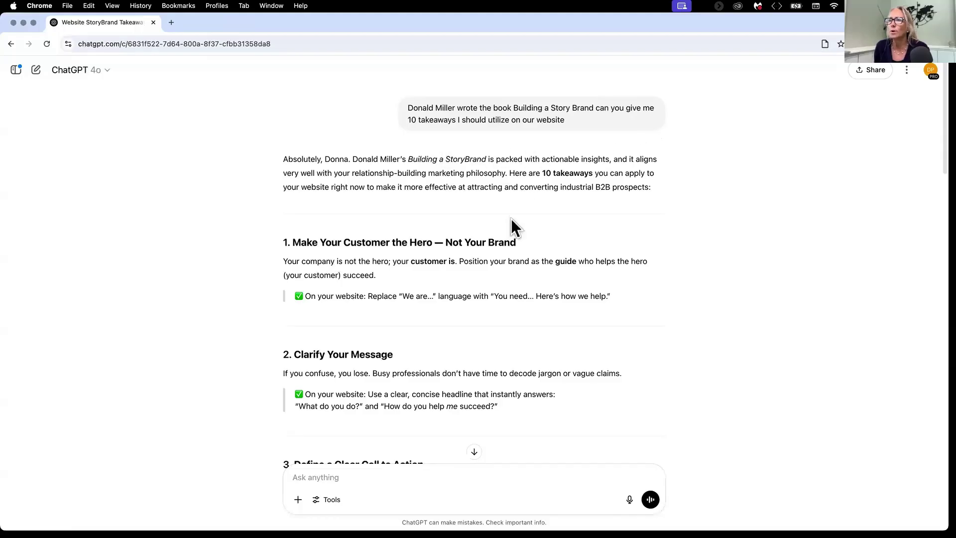
{"action": "scroll", "coordinate": [594, 185], "scroll_direction": "down", "scroll_amount": 3}
{"action": "scroll", "coordinate": [594, 185], "scroll_direction": "down", "scroll_amount": 5}
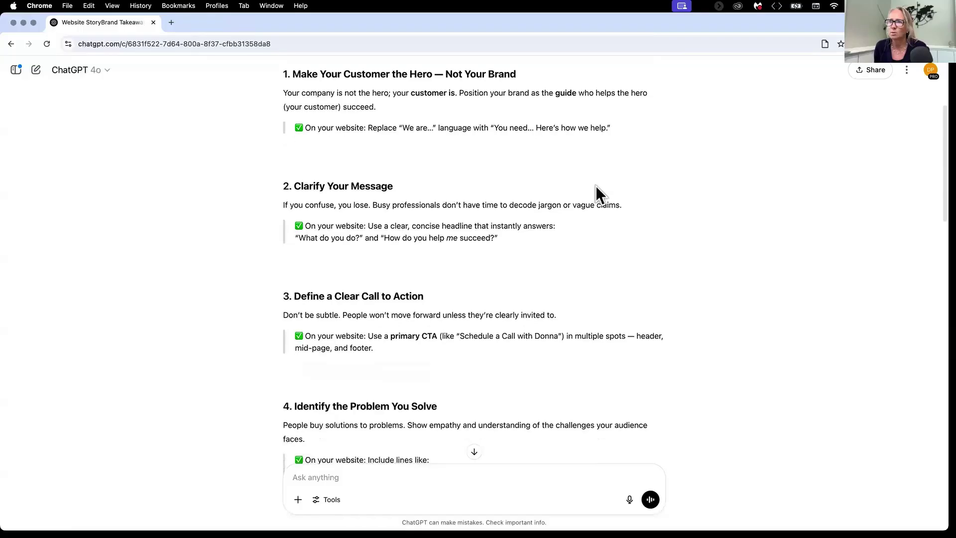
{"action": "scroll", "coordinate": [595, 186], "scroll_direction": "down", "scroll_amount": 6}
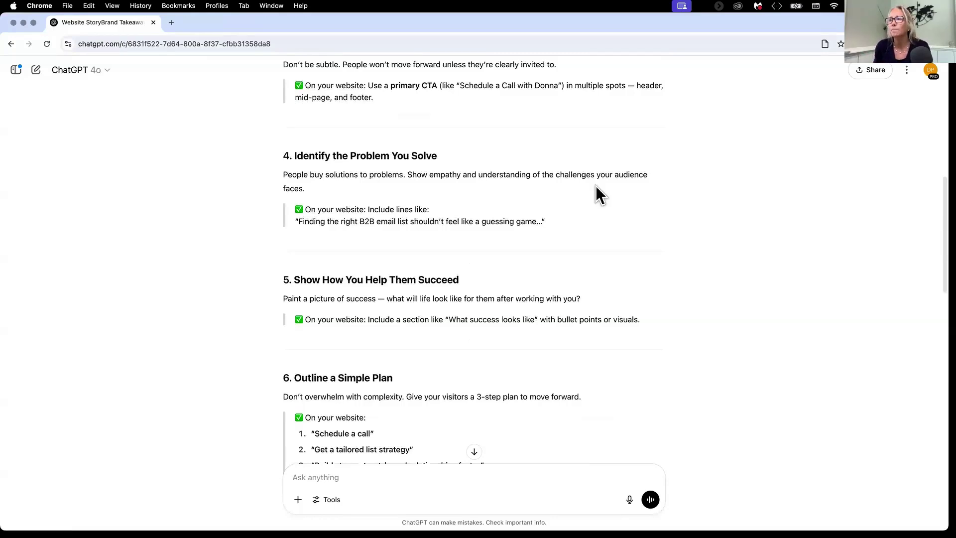
{"action": "scroll", "coordinate": [597, 188], "scroll_direction": "down", "scroll_amount": 6}
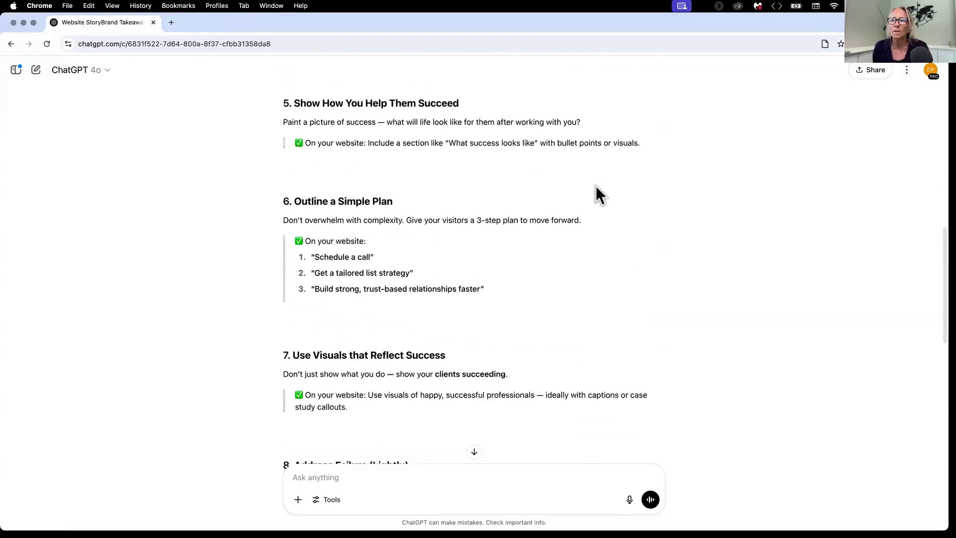
{"action": "scroll", "coordinate": [595, 186], "scroll_direction": "down", "scroll_amount": 3}
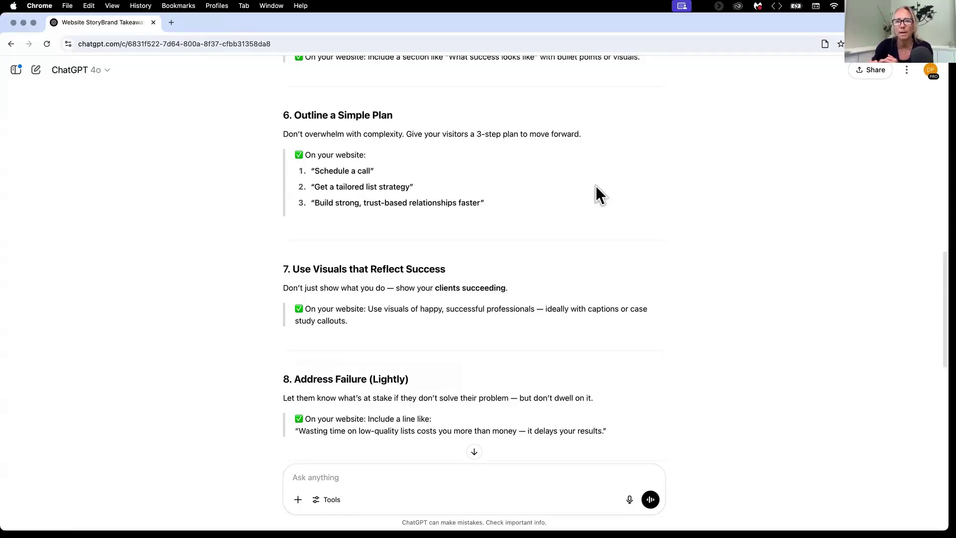
Ask ChatGPT to put the takeaways into an Excel spreadsheet checklist
{"action": "left_click", "coordinate": [302, 478]}
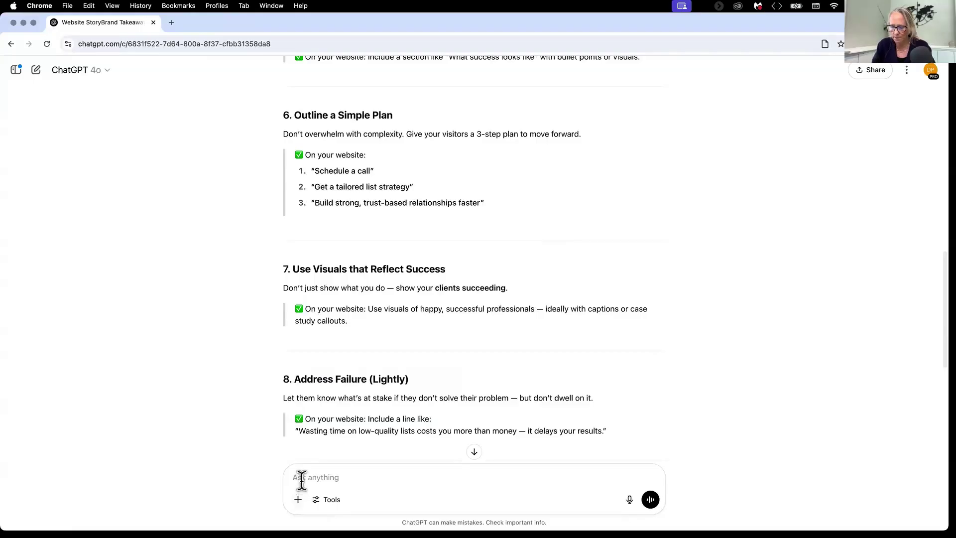
{"action": "type", "text": "Can you p"}
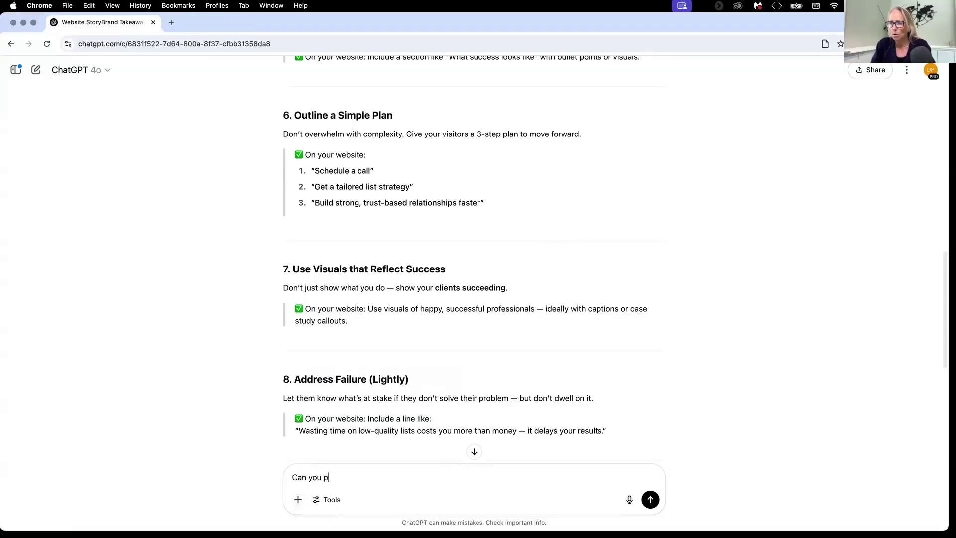
{"action": "type", "text": "ut this into"}
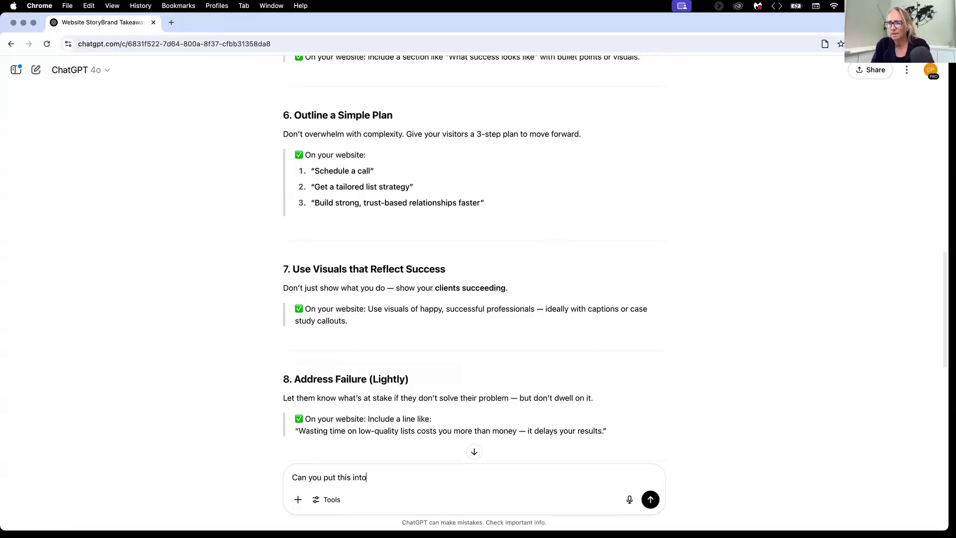
{"action": "type", "text": " an excel s"}
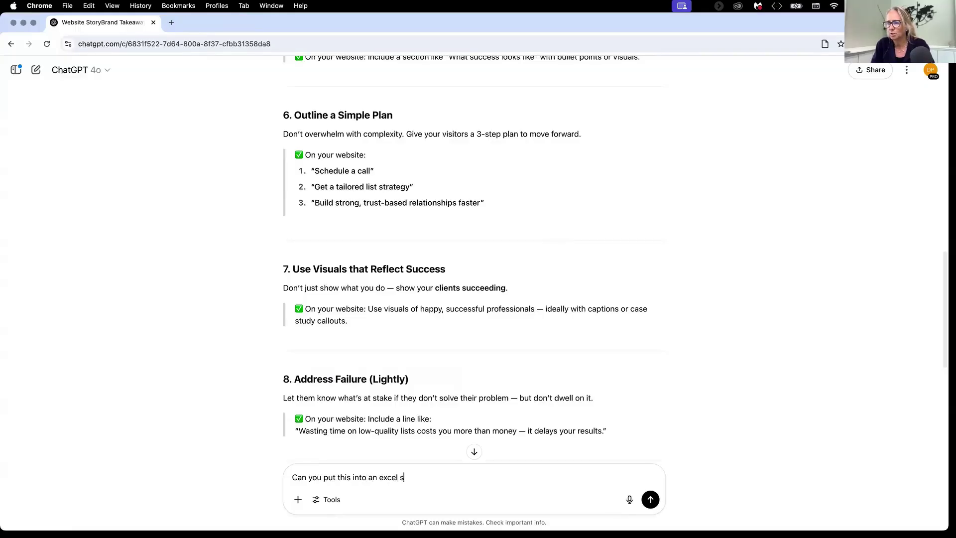
{"action": "type", "text": "preadsheet for a checklist"}
{"action": "key", "text": "Return"}
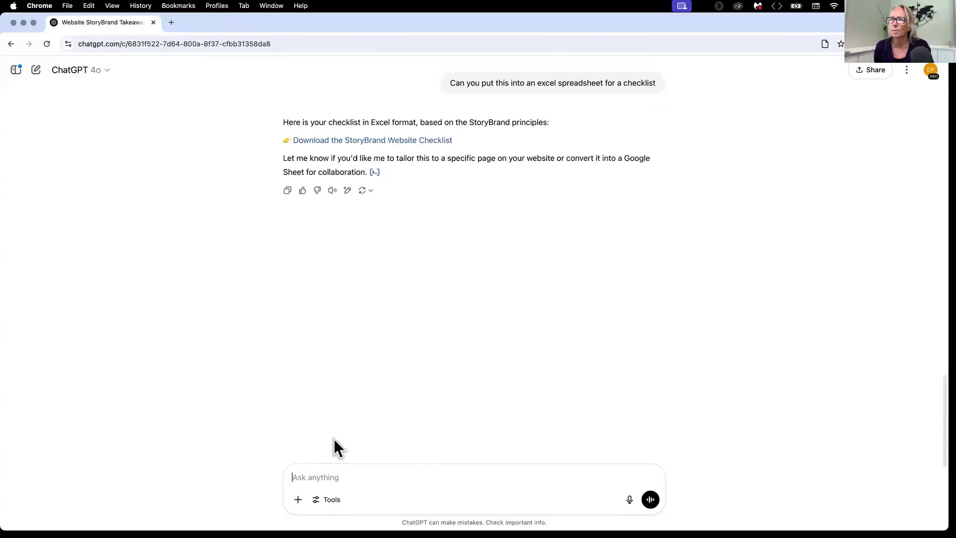
Download StoryBrand_Website_Checklist.xlsx and open it from Chrome's downloads list
{"action": "left_click", "coordinate": [360, 146]}
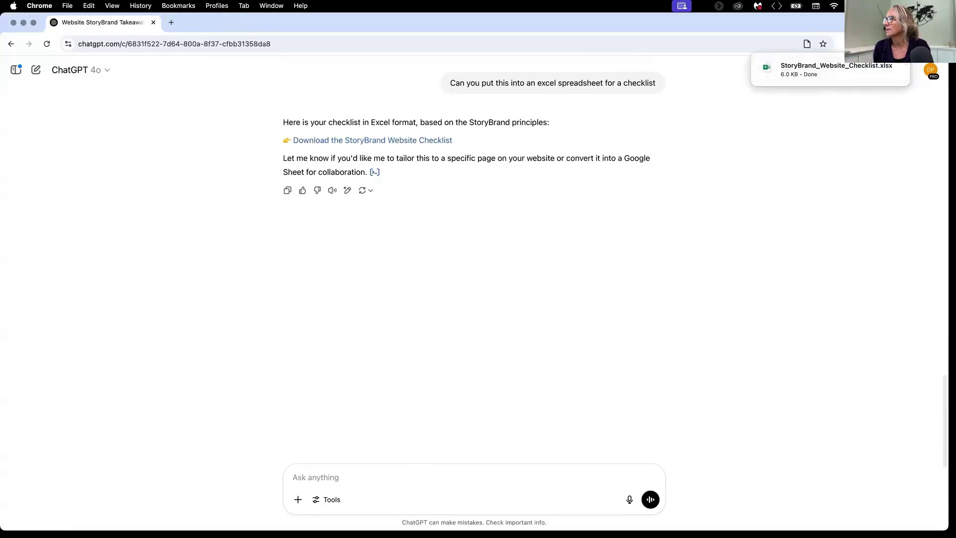
{"action": "left_click", "coordinate": [897, 44]}
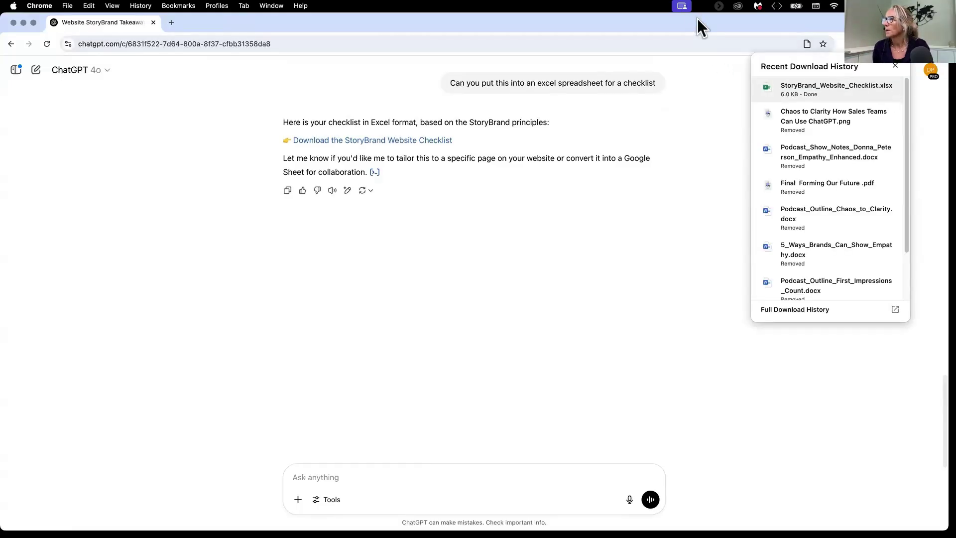
{"action": "left_click", "coordinate": [831, 89]}
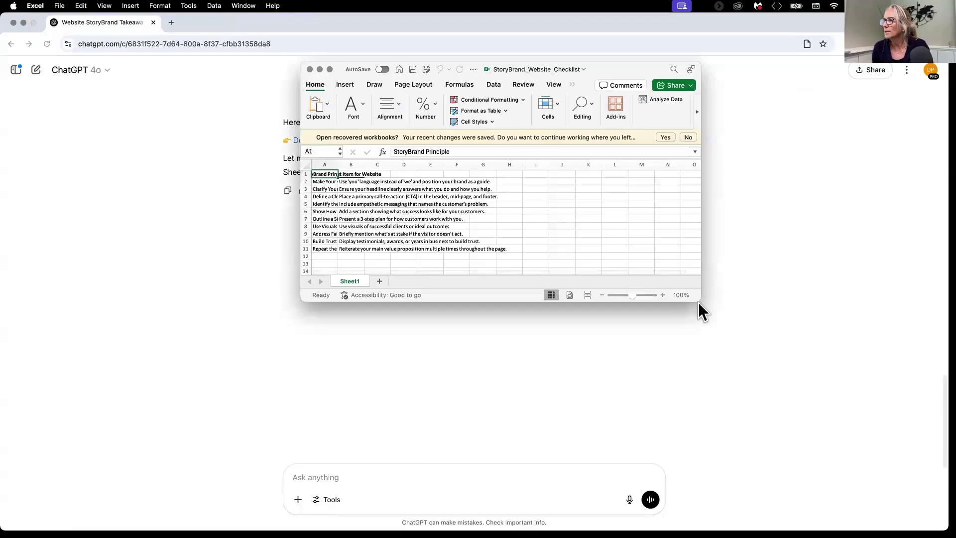
Enlarge the Excel window, widen column A, close the workbook, and return to ChatGPT
{"action": "left_click_drag", "start_coordinate": [700, 300], "coordinate": [887, 411]}
{"action": "left_click_drag", "start_coordinate": [338, 165], "coordinate": [579, 169]}
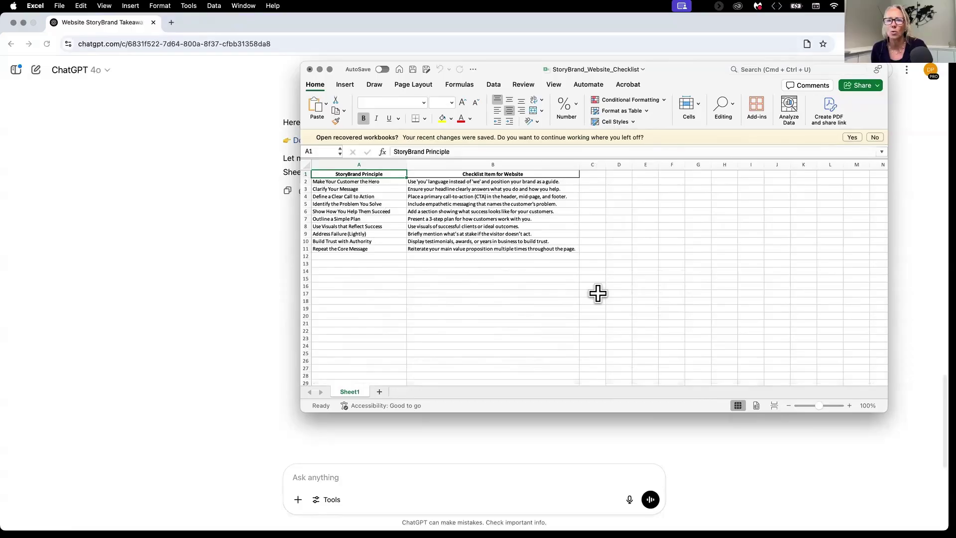
{"action": "left_click", "coordinate": [309, 70]}
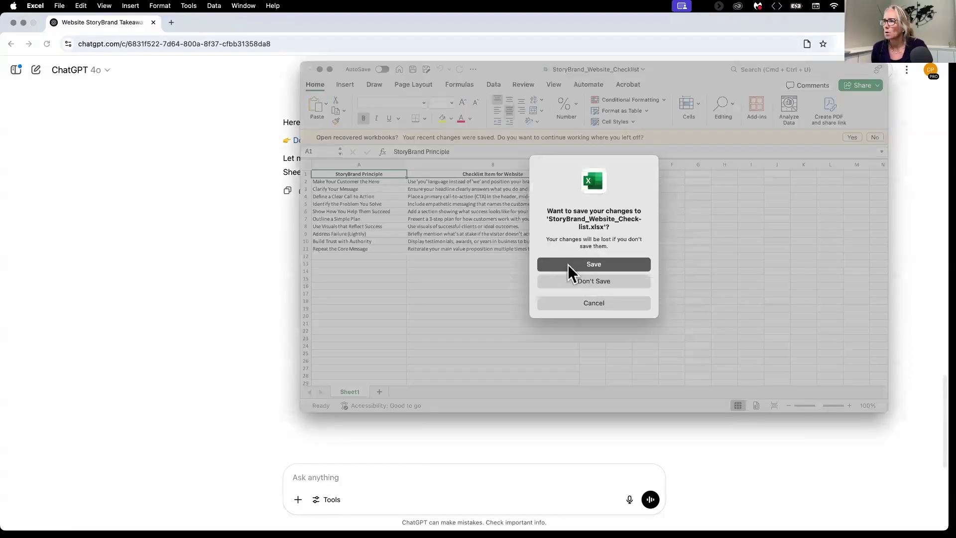
{"action": "left_click", "coordinate": [567, 265]}
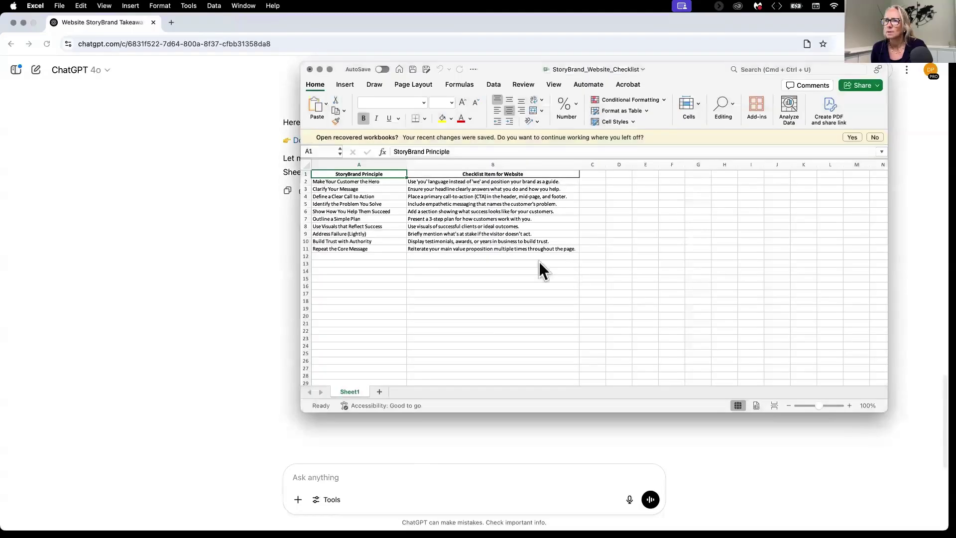
{"action": "left_click", "coordinate": [323, 482]}
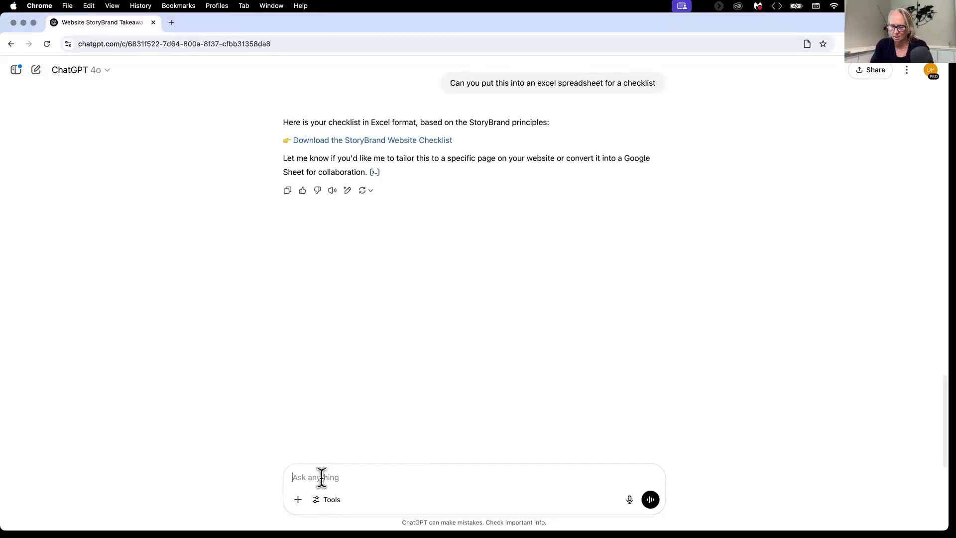
Start a request for a quick article on these takeaways for fabricated metal product companies
{"action": "type", "text": "Can you h"}
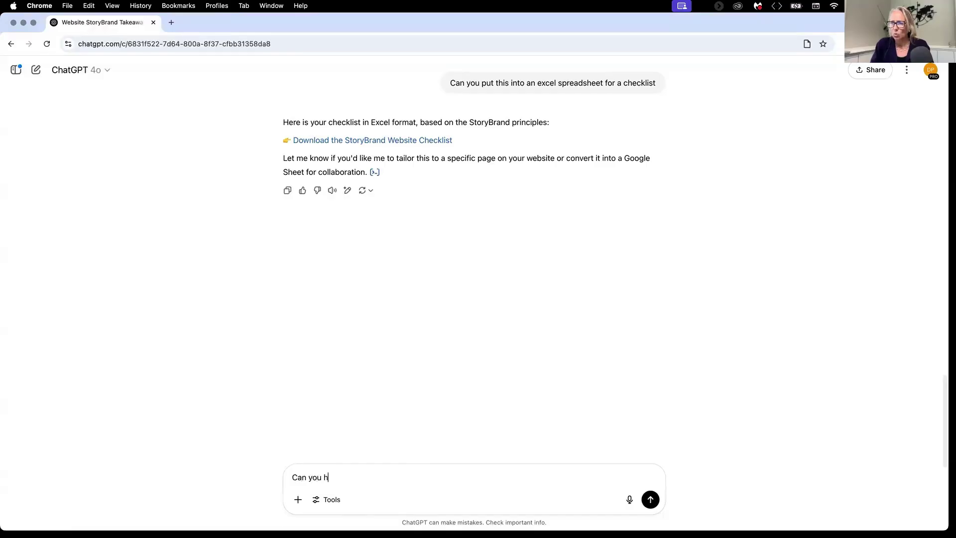
{"action": "type", "text": "elp me w"}
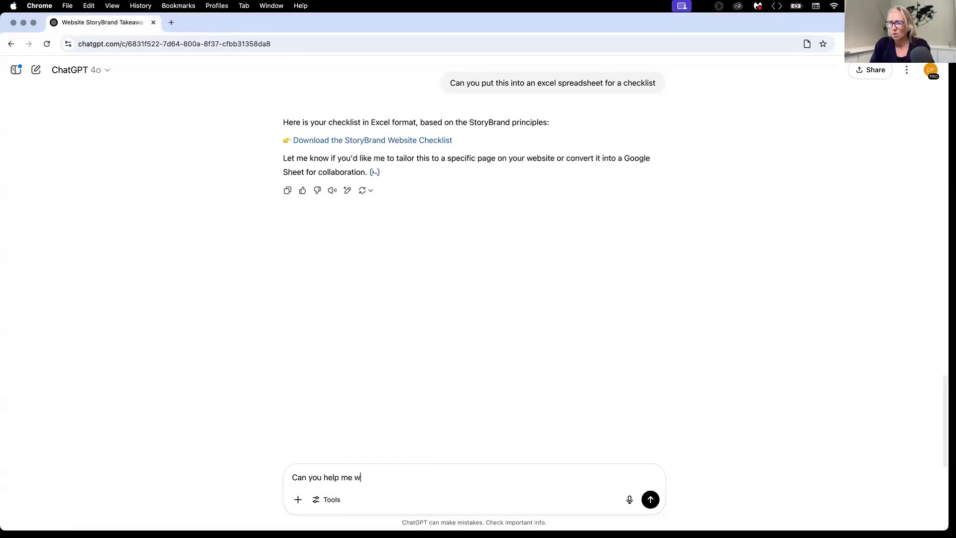
{"action": "type", "text": "rite an q"}
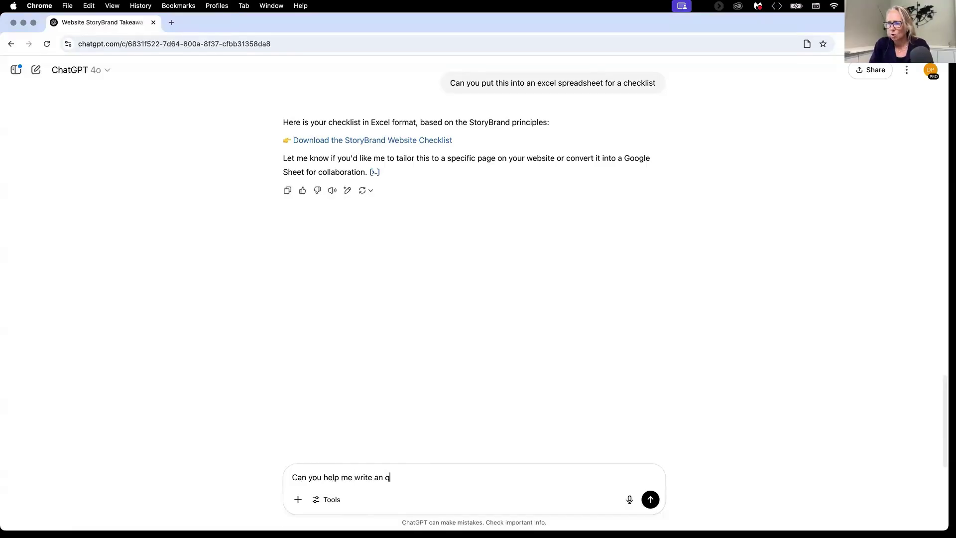
{"action": "type", "text": "uick arti"}
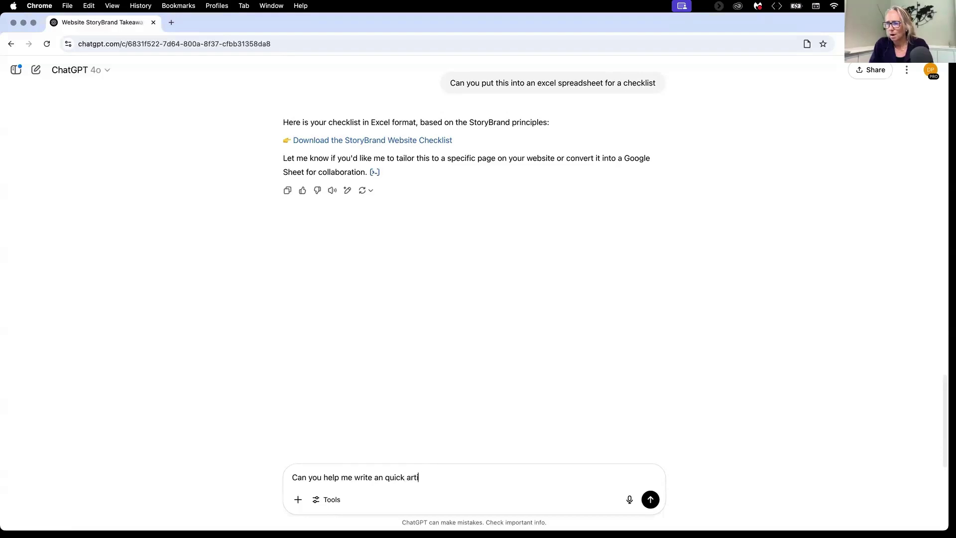
{"action": "type", "text": "cle about"}
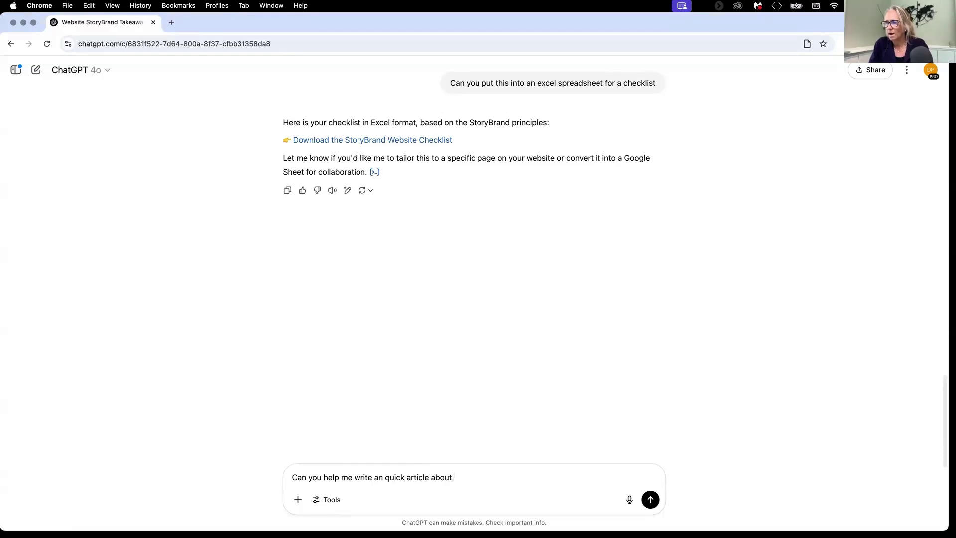
{"action": "type", "text": " these takeaways for companies involved"}
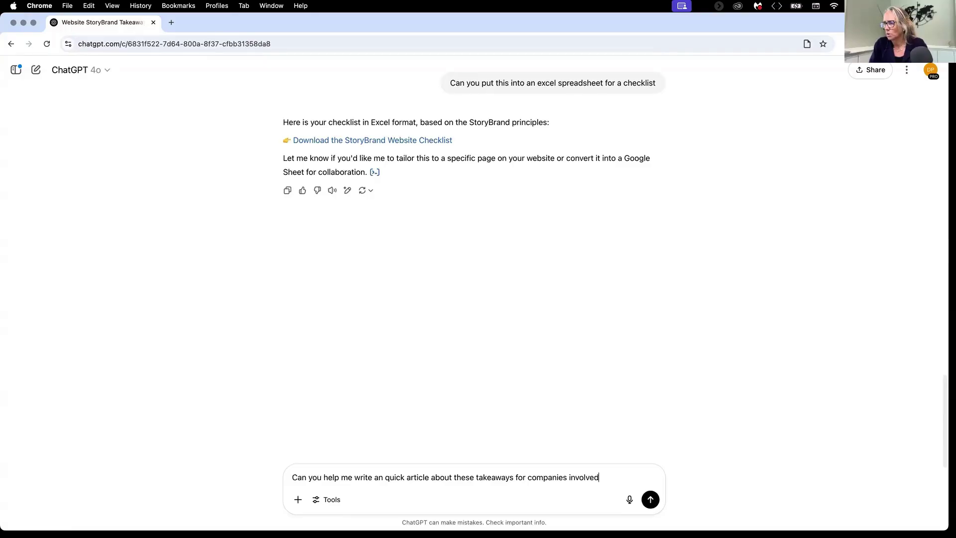
{"action": "type", "text": " with fabri"}
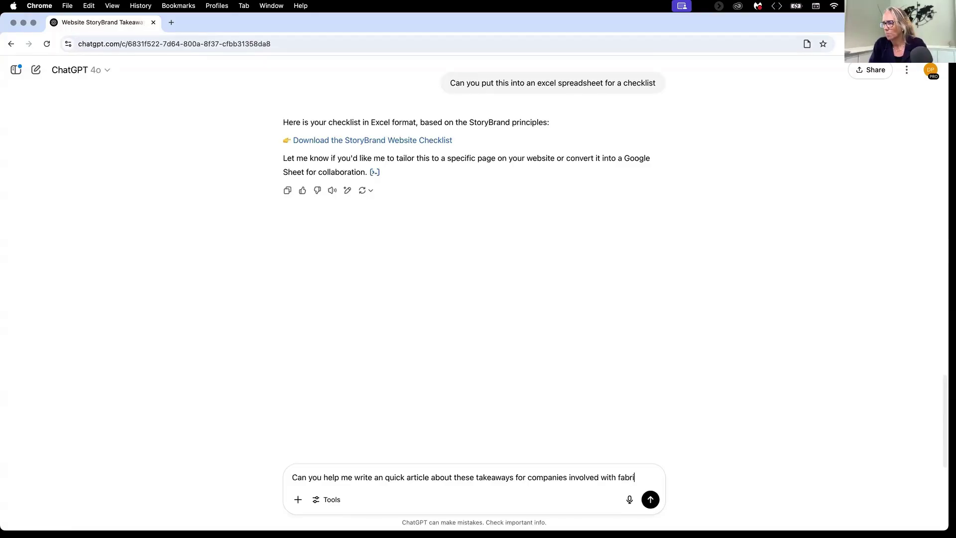
{"action": "type", "text": "cated meta"}
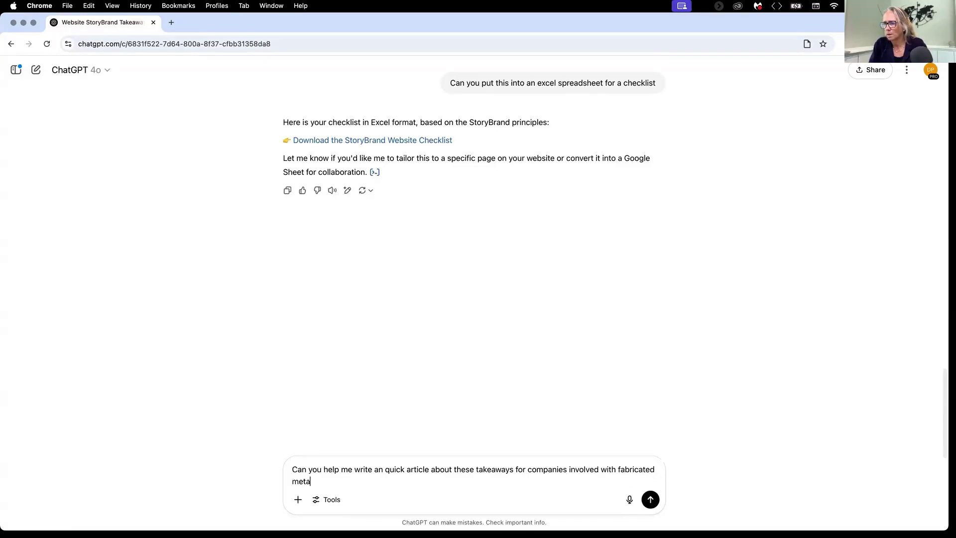
{"action": "type", "text": "l products"}
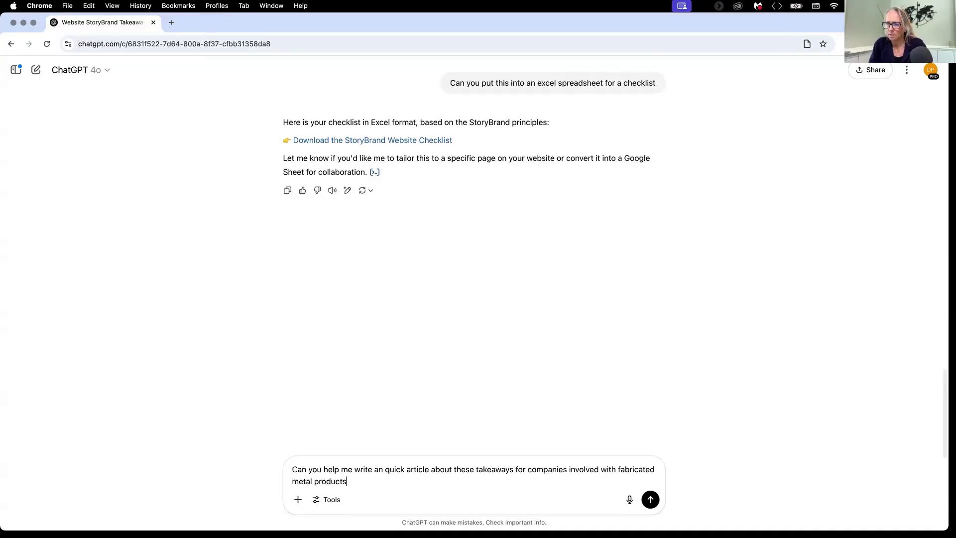
Send the article request and follow ChatGPT's '10 Website Fixes Every Fabricated Metal Company Should Make' through point 4
{"action": "key", "text": "Return"}
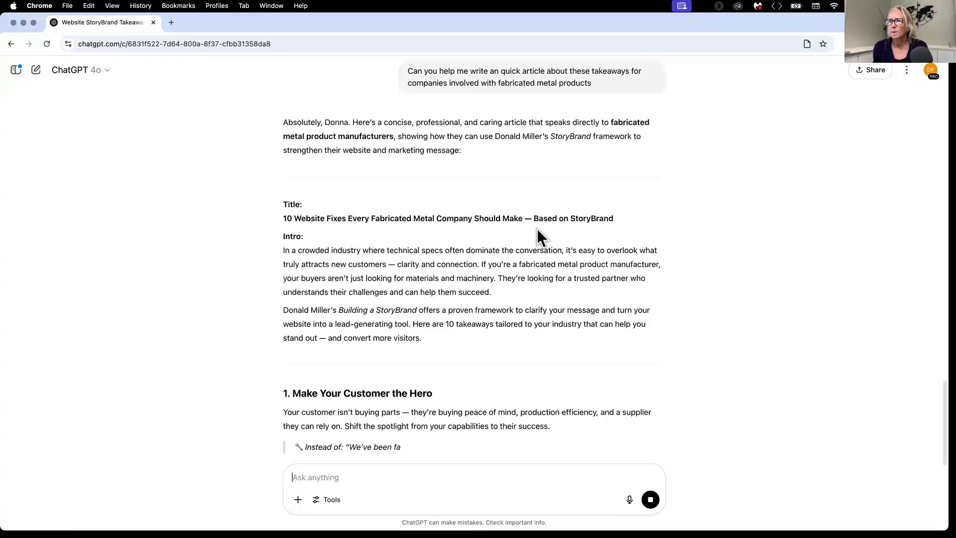
{"action": "scroll", "coordinate": [627, 244], "scroll_direction": "down", "scroll_amount": 2}
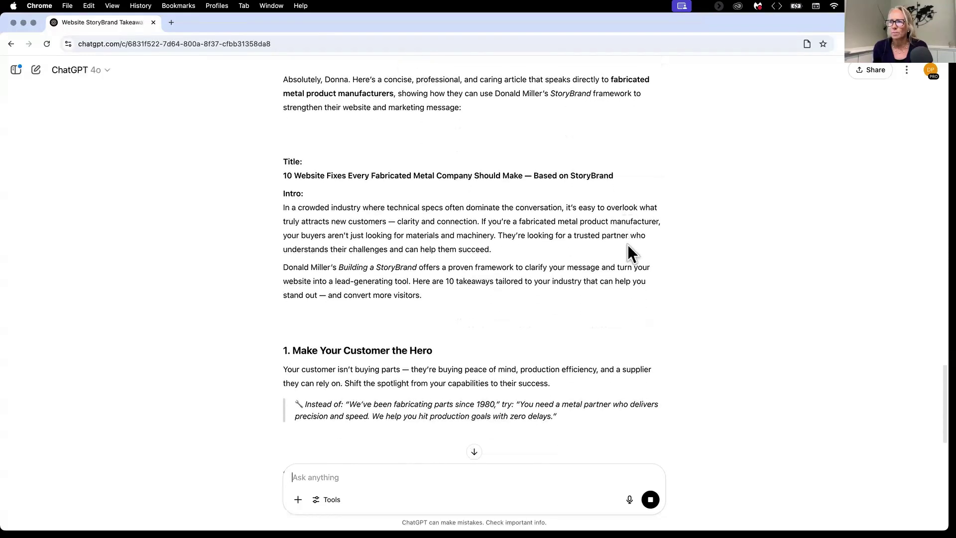
{"action": "scroll", "coordinate": [626, 243], "scroll_direction": "down", "scroll_amount": 1}
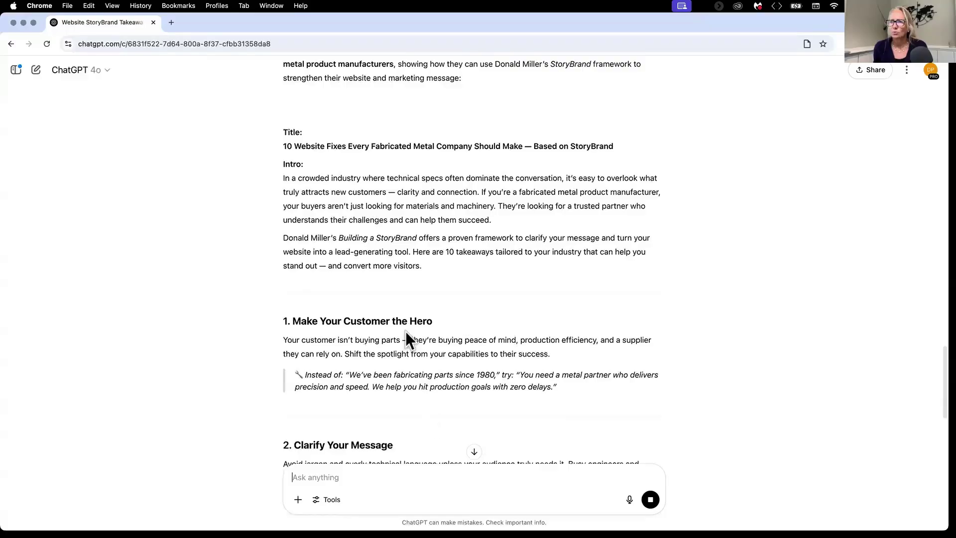
{"action": "scroll", "coordinate": [406, 332], "scroll_direction": "down", "scroll_amount": 6}
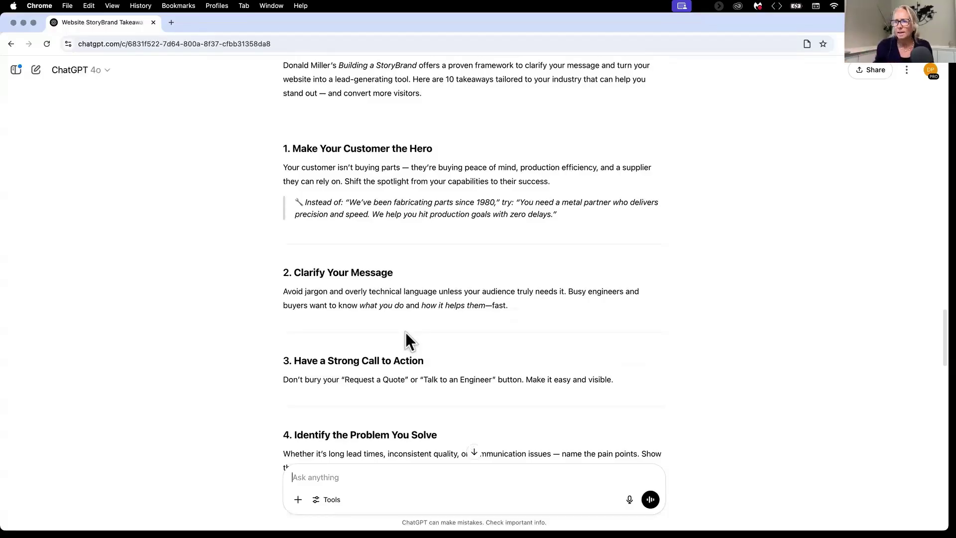
Ask ChatGPT to reflect the author's voice and World Innovators' mission, value-based not salesy
{"action": "left_click", "coordinate": [333, 478]}
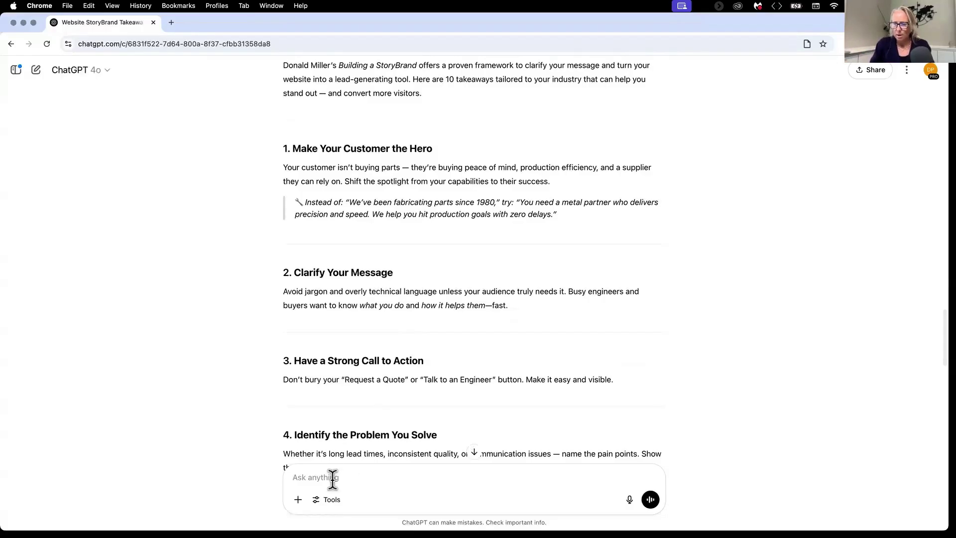
{"action": "type", "text": "Please make s"}
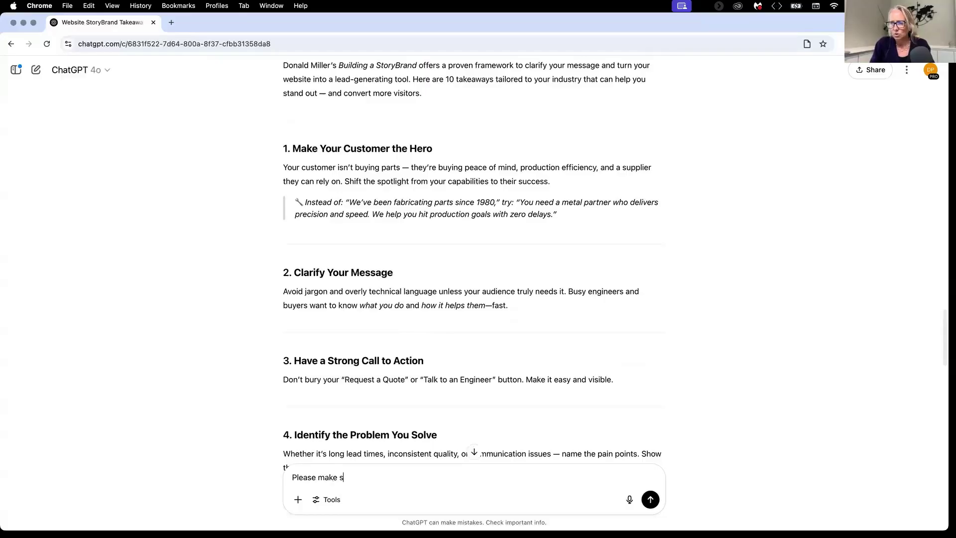
{"action": "type", "text": "ure thie"}
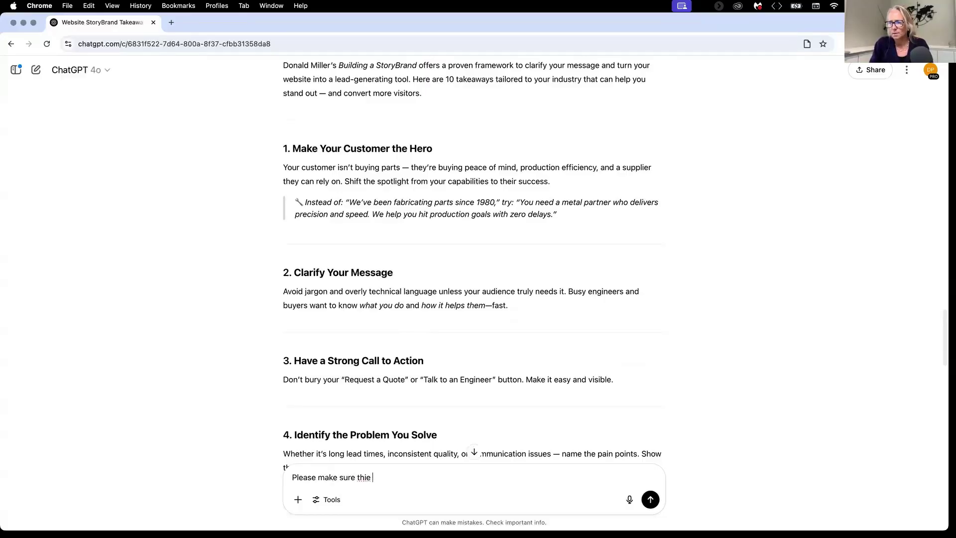
{"action": "key", "text": "BackSpace"}
{"action": "key", "text": "BackSpace"}
{"action": "type", "text": "s refl"}
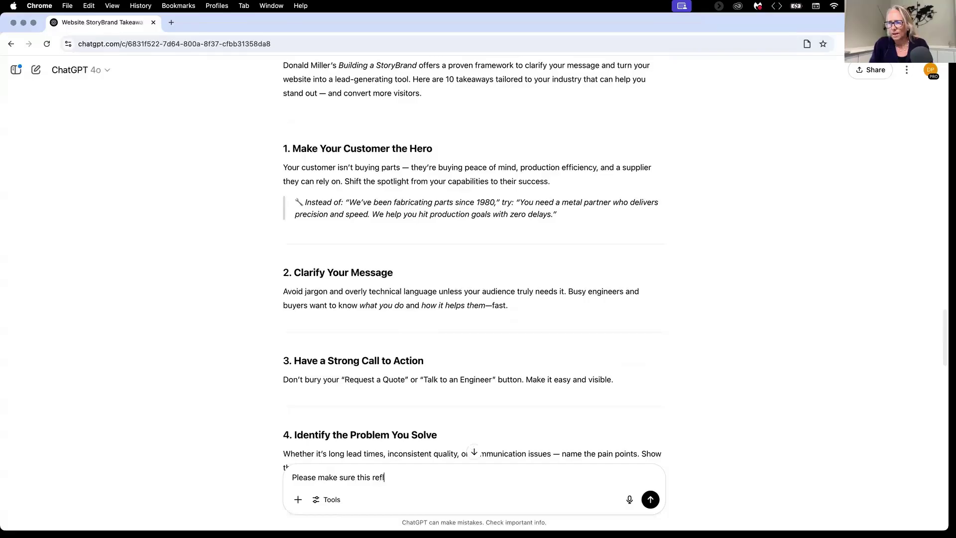
{"action": "type", "text": "ects my v"}
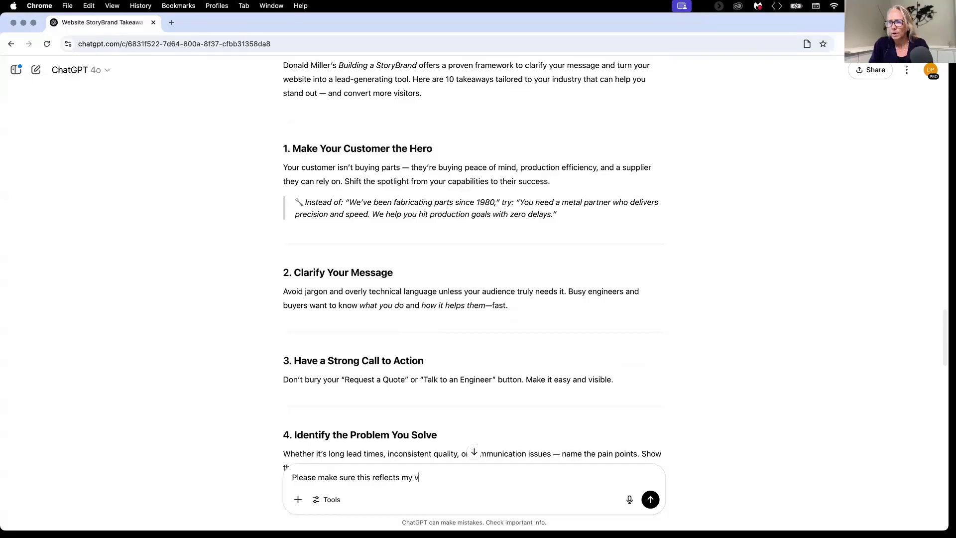
{"action": "type", "text": "oice, Donna "}
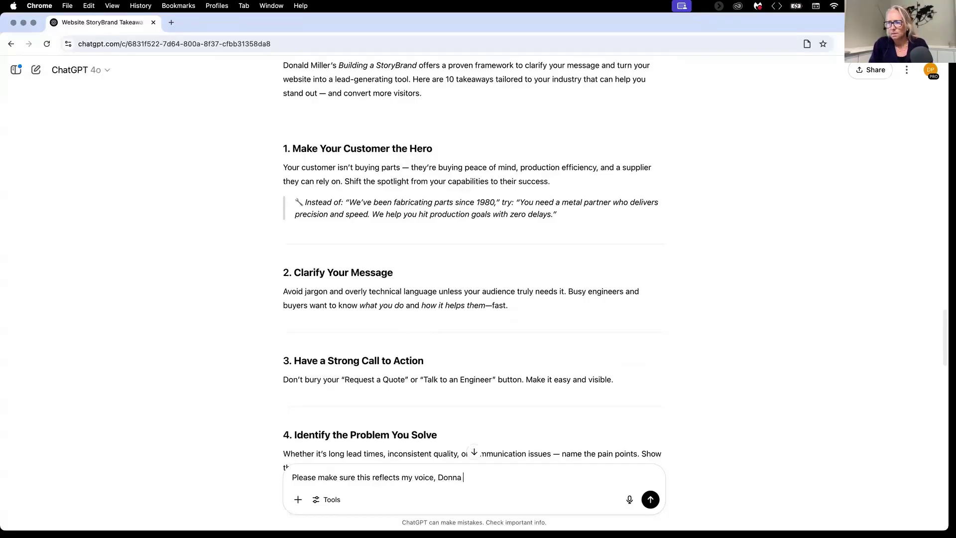
{"action": "type", "text": "Peterson and"}
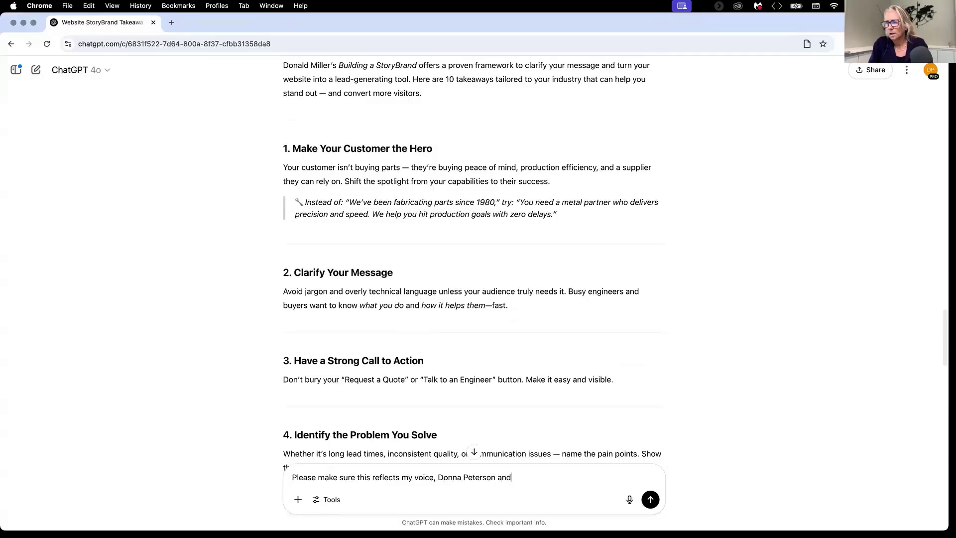
{"action": "type", "text": " the mis"}
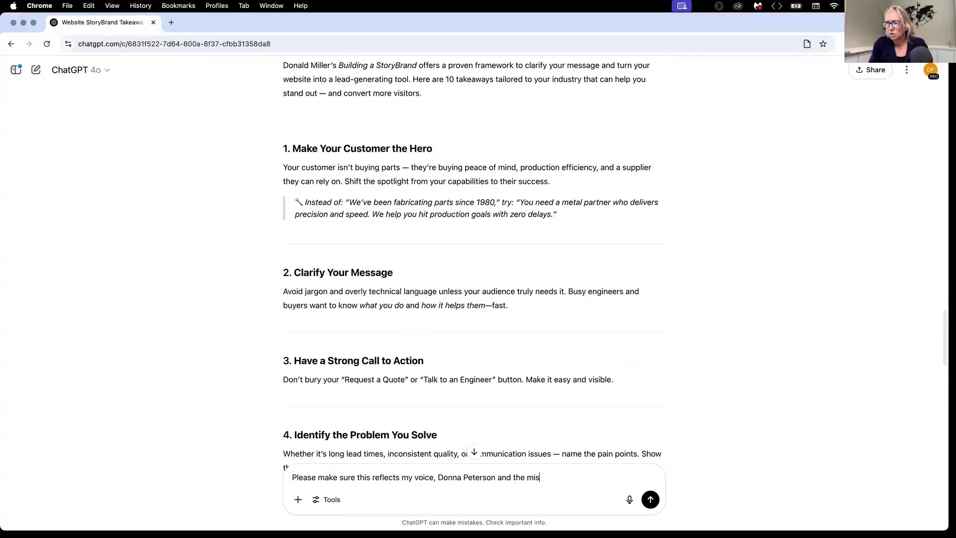
{"action": "type", "text": "sion of World Innovators "}
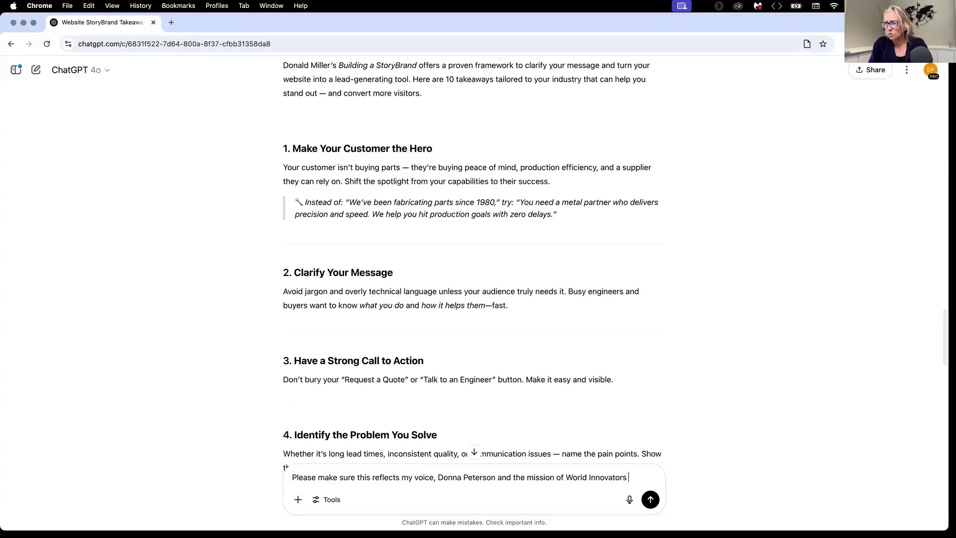
{"action": "type", "text": "that is tru"}
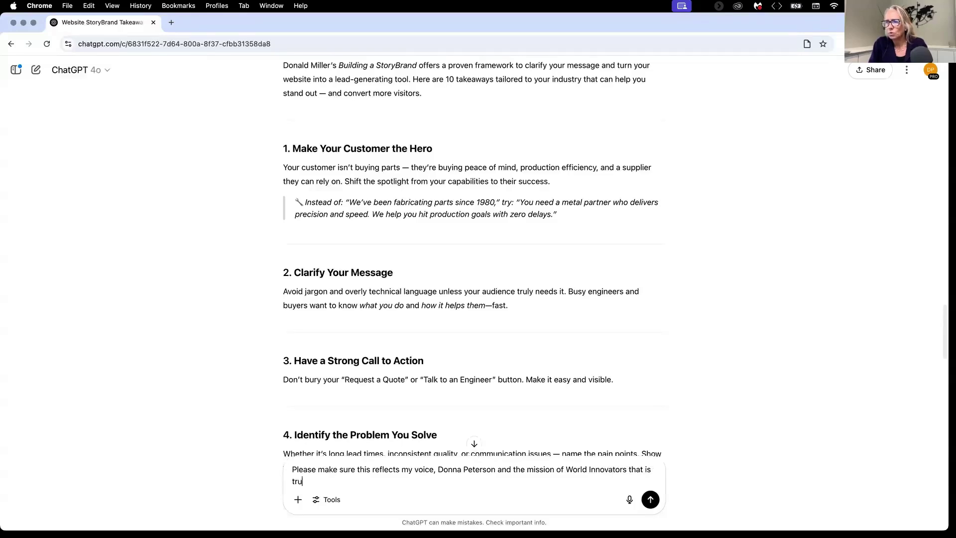
{"action": "type", "text": "ly intereste"}
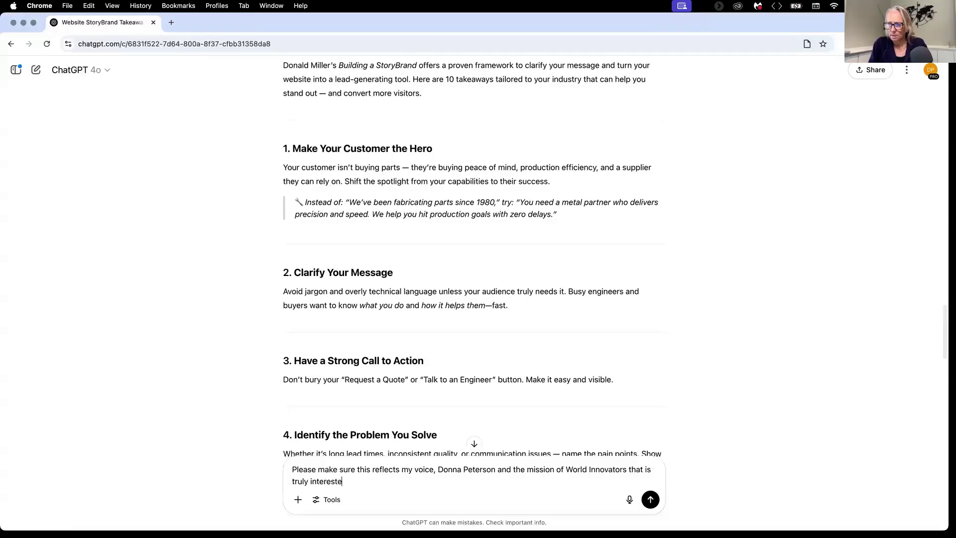
{"action": "type", "text": "d in helping compani"}
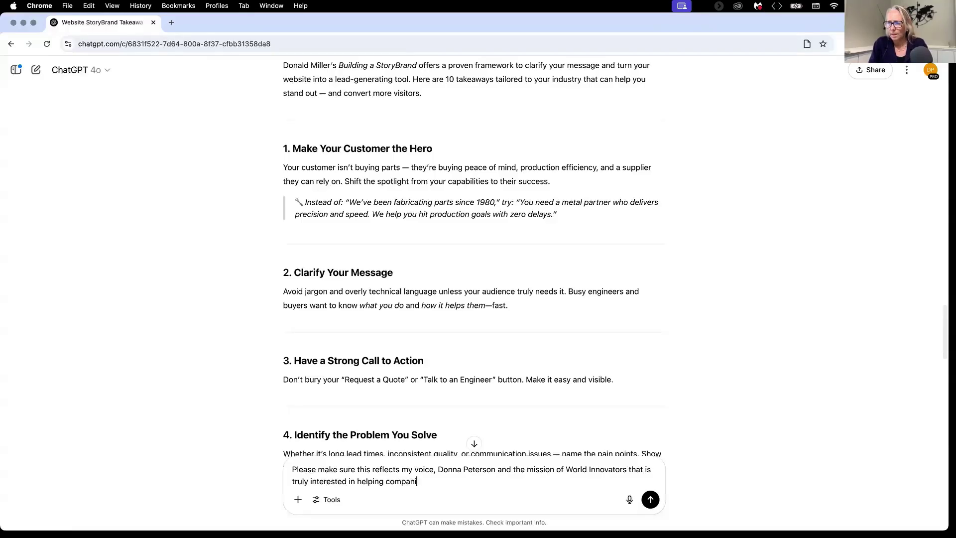
{"action": "type", "text": "es succe"}
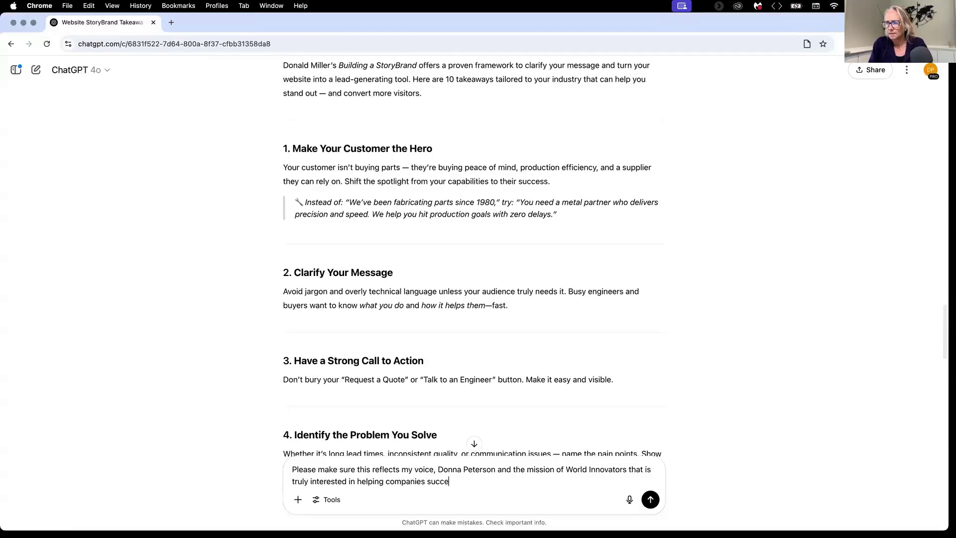
{"action": "type", "text": "ed.  "}
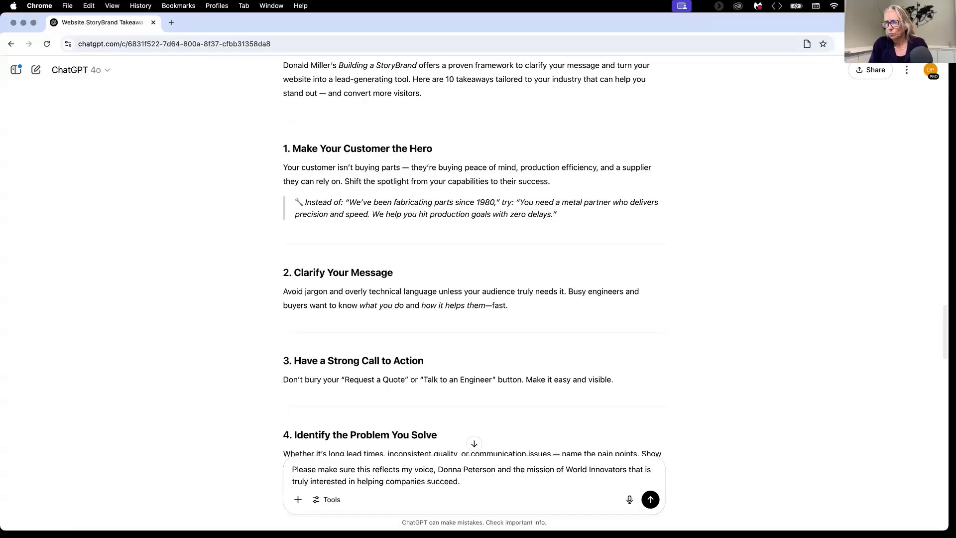
{"action": "type", "text": "This should be value based no"}
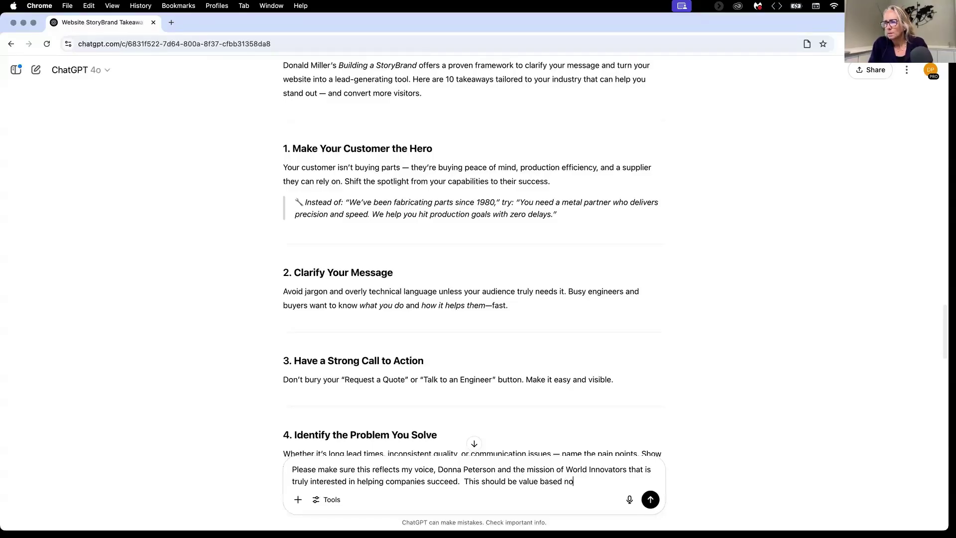
{"action": "type", "text": "t salesy."}
{"action": "key", "text": "Return"}
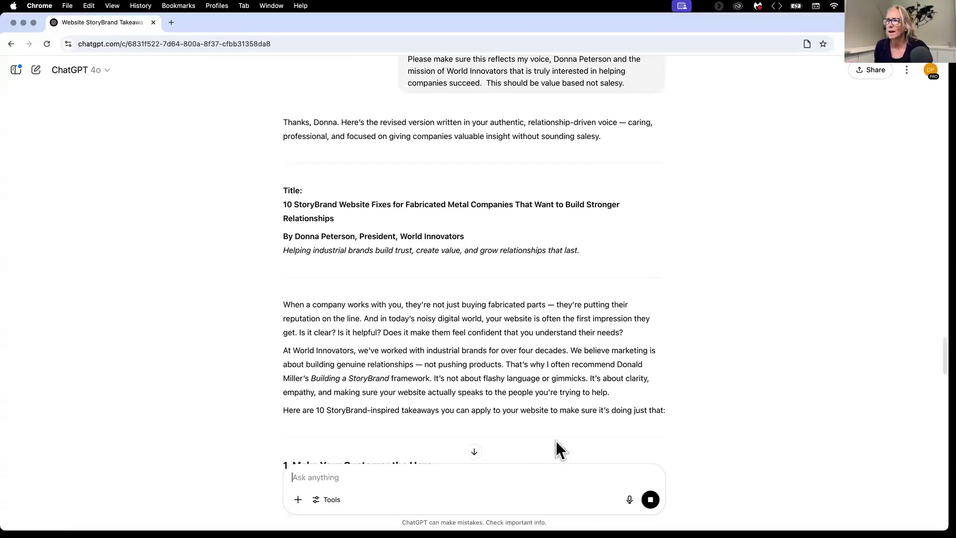
Scroll through the revised article's points 2–4: clear message, next step, real challenges
{"action": "scroll", "coordinate": [421, 276], "scroll_direction": "down", "scroll_amount": 4}
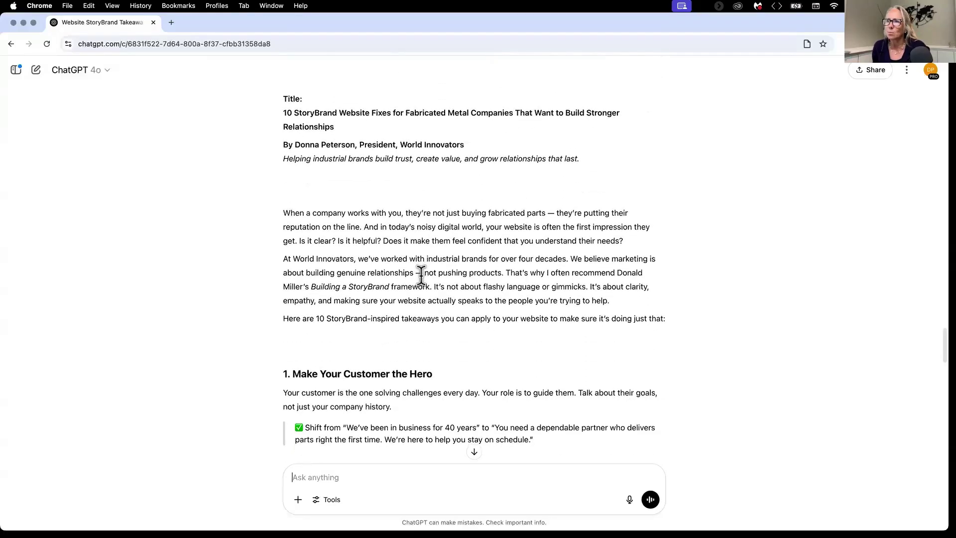
{"action": "scroll", "coordinate": [421, 277], "scroll_direction": "down", "scroll_amount": 10}
{"action": "scroll", "coordinate": [422, 279], "scroll_direction": "down", "scroll_amount": 4}
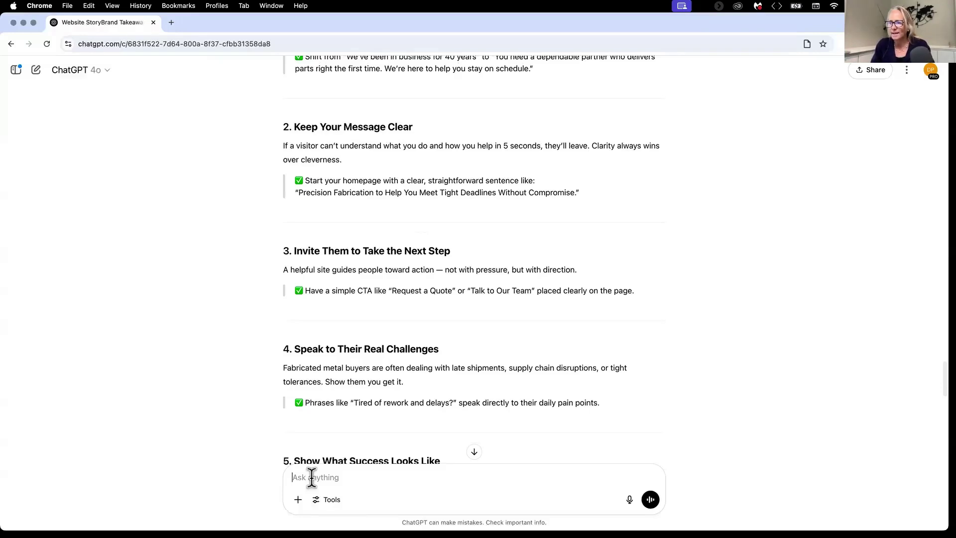
Ask ChatGPT to put the article into a downloadable Word document
{"action": "type", "text": "can you please put this into a downloadable wor"}
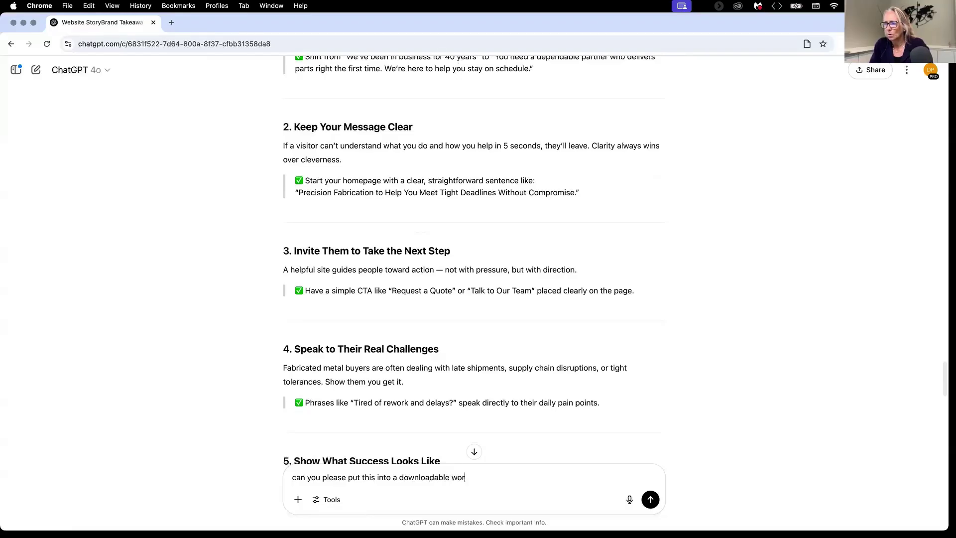
{"action": "type", "text": "d document"}
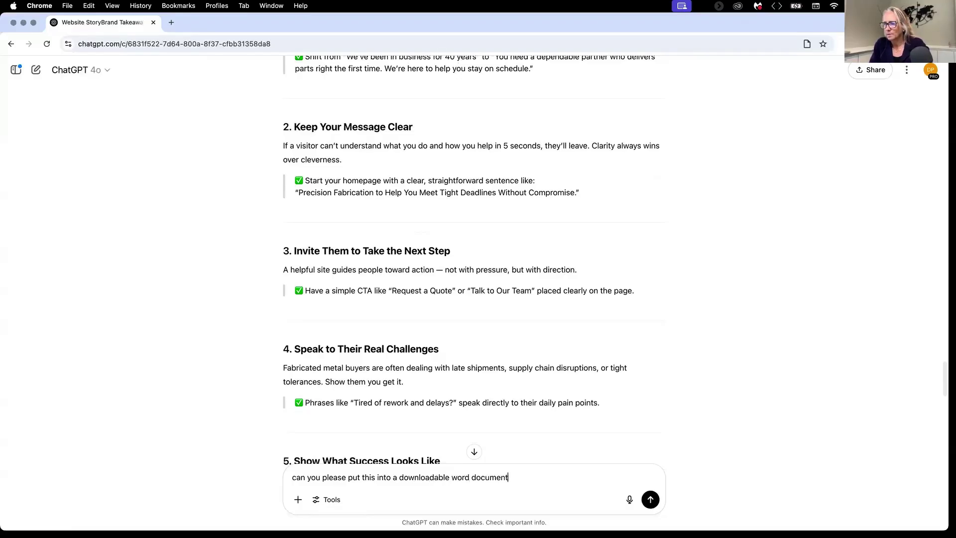
{"action": "key", "text": "Return"}
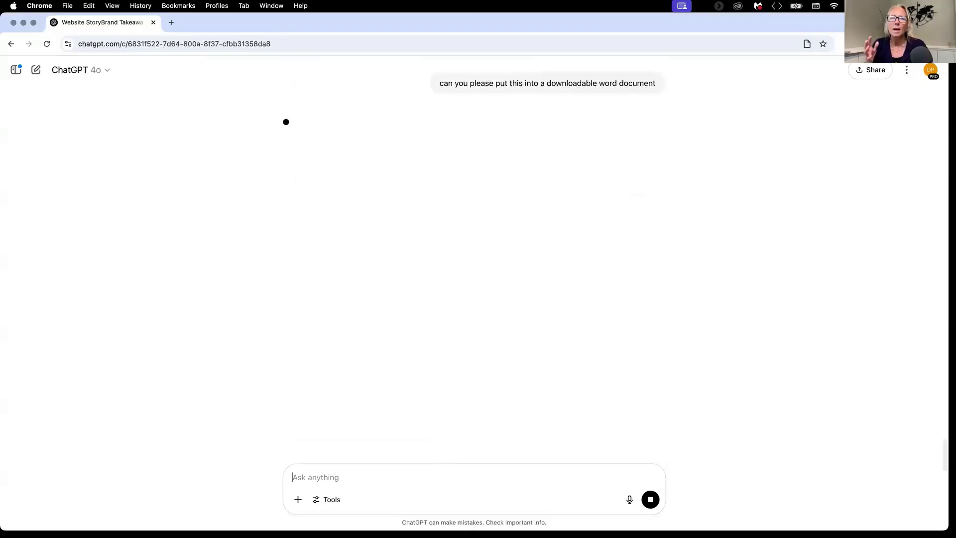